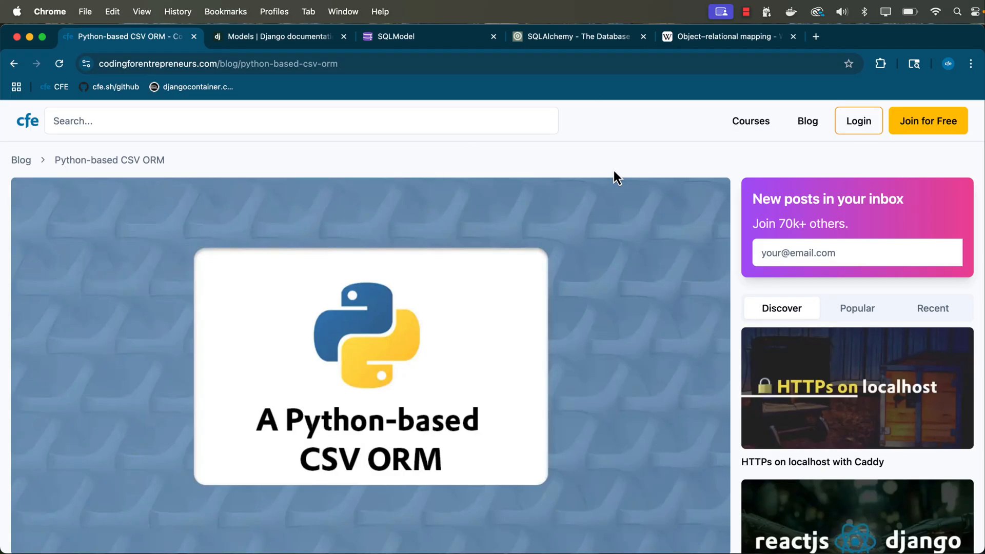
Step: Glance through the ORM, Django Models, SQLModel and SQLAlchemy tabs, returning to the CSV ORM blog post
left_click(708, 38)
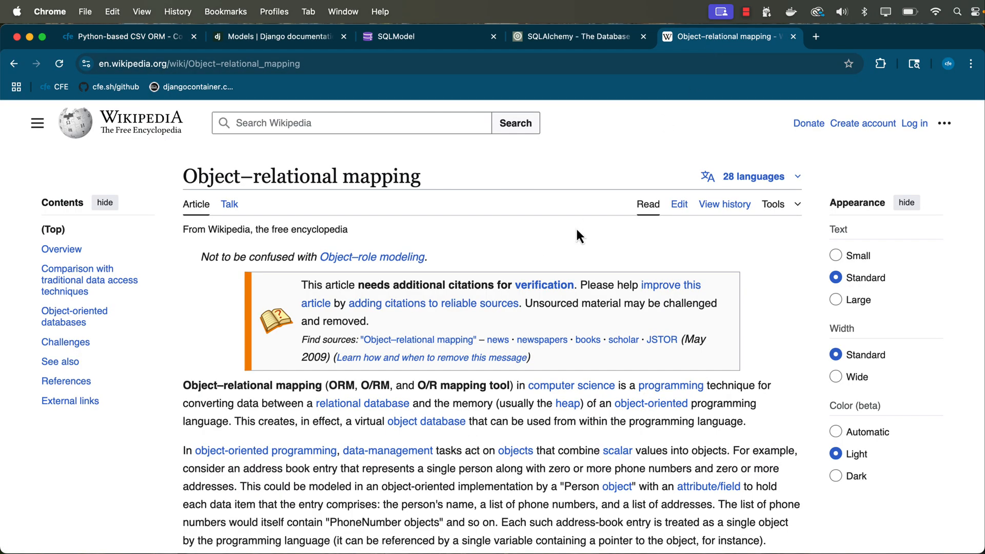
left_click(290, 43)
left_click(395, 37)
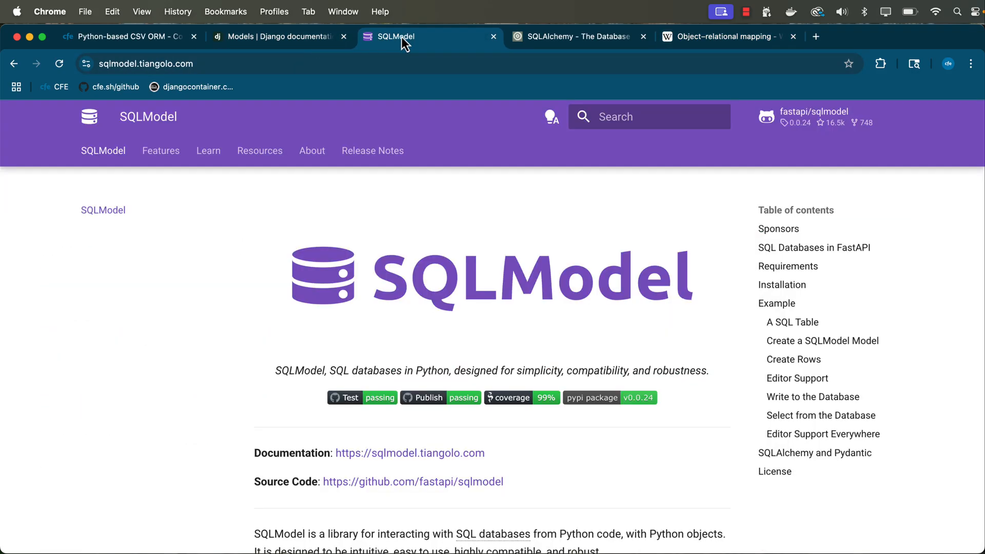
left_click(566, 33)
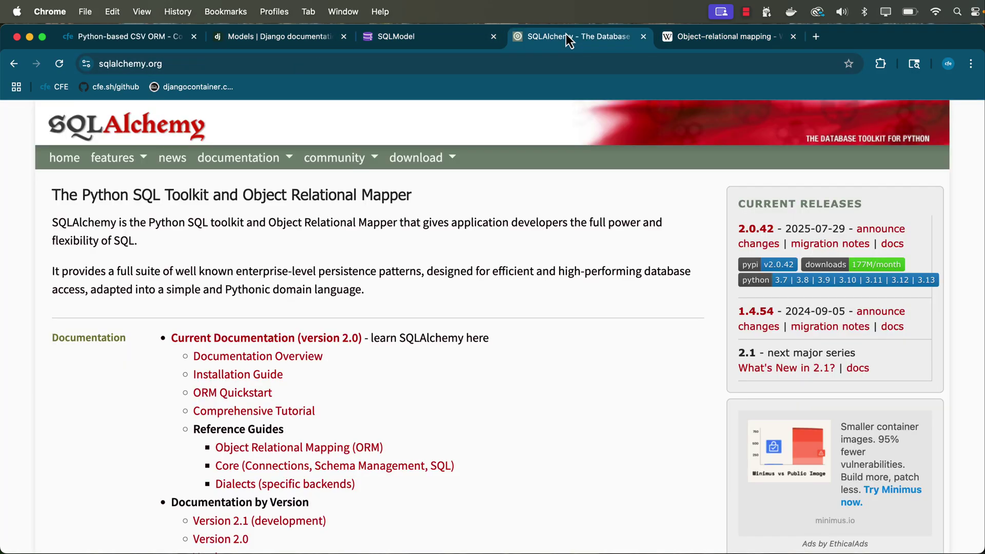
left_click(159, 38)
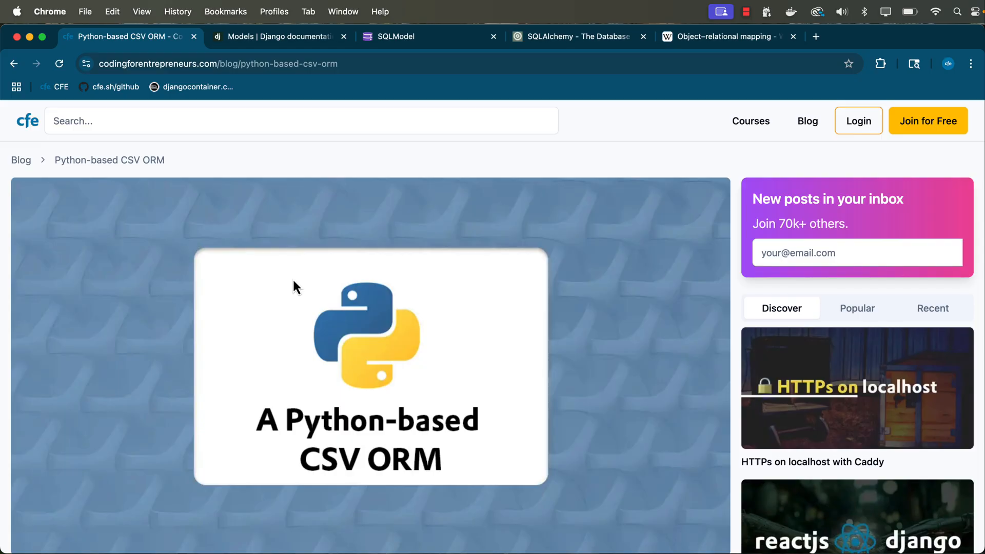
scroll(297, 330, "down", 3)
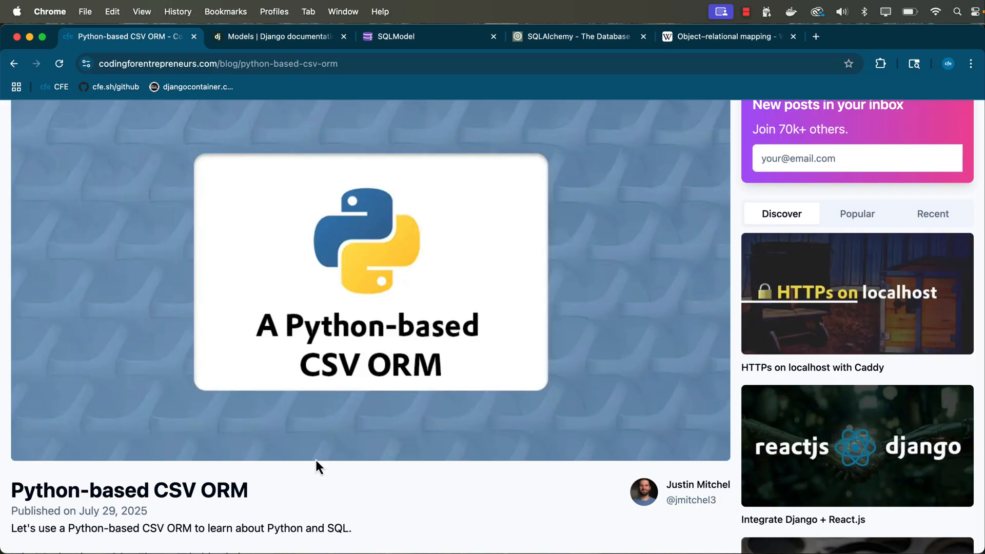
scroll(312, 431, "up", 3)
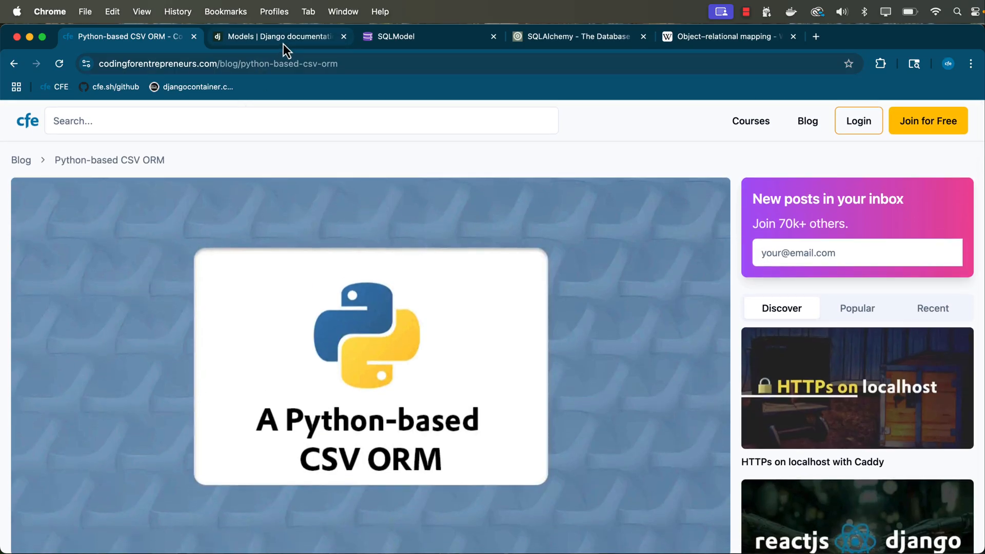
Step: Briefly revisit the Django Models and SQLModel tabs before returning to the blog post
left_click(283, 44)
left_click(379, 35)
left_click(124, 46)
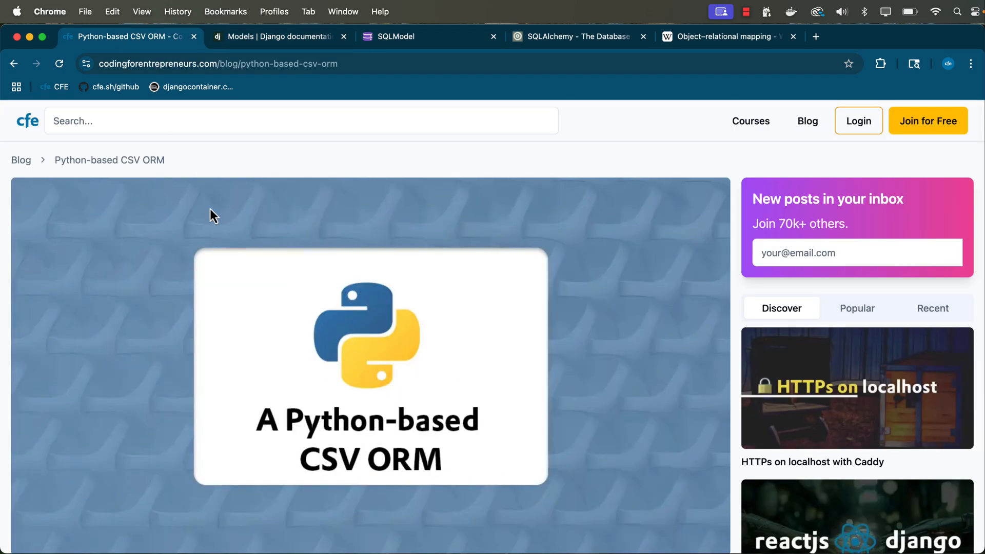
scroll(309, 270, "down", 3)
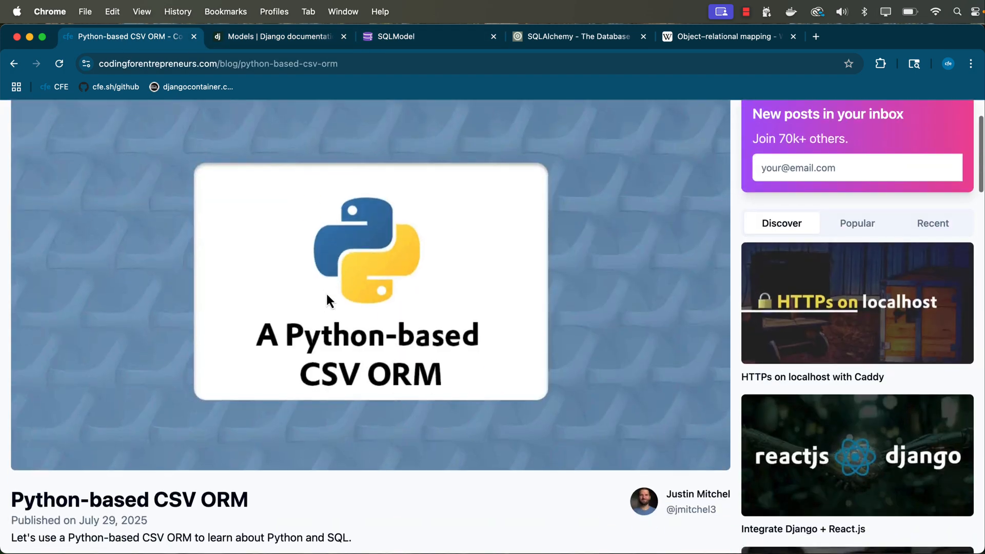
scroll(327, 334, "down", 2)
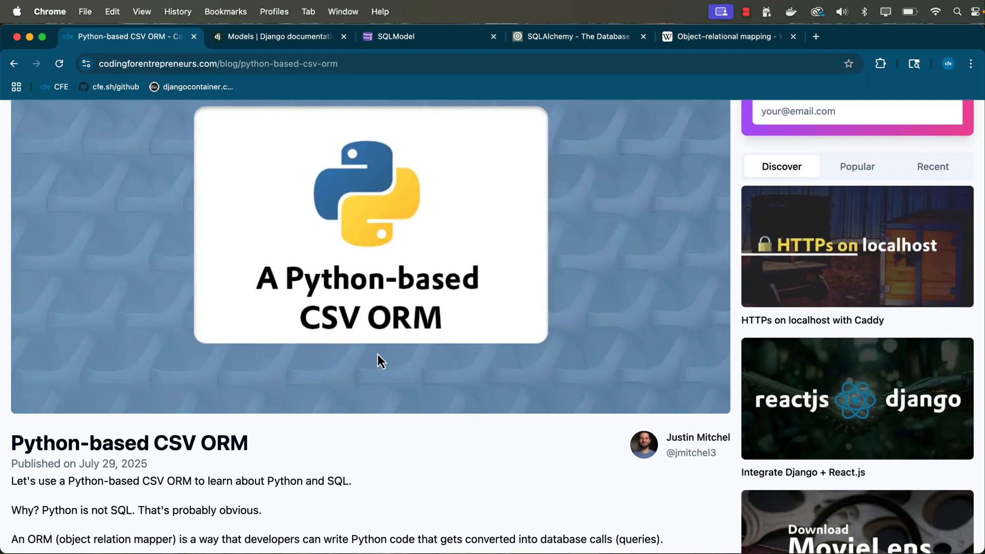
scroll(378, 359, "down", 1)
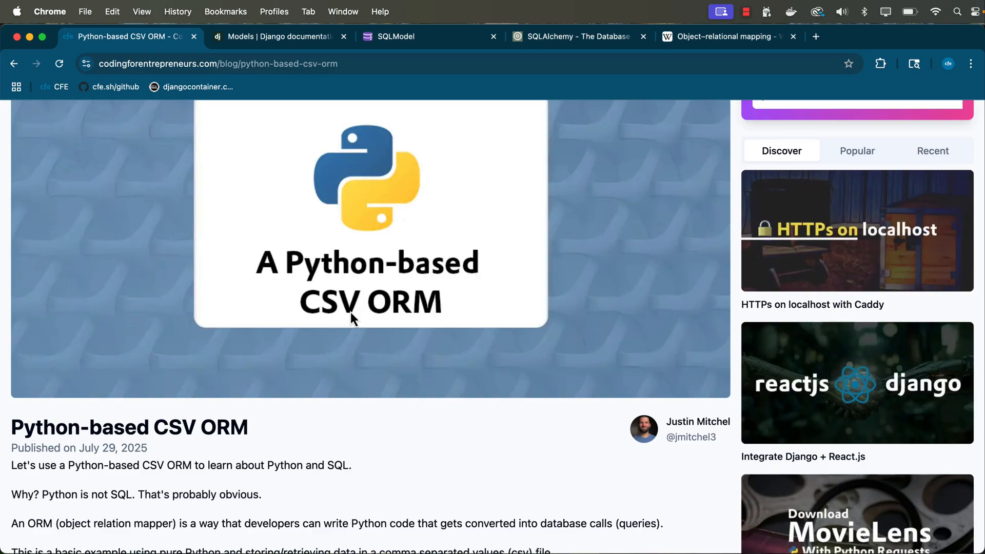
scroll(340, 364, "down", 2)
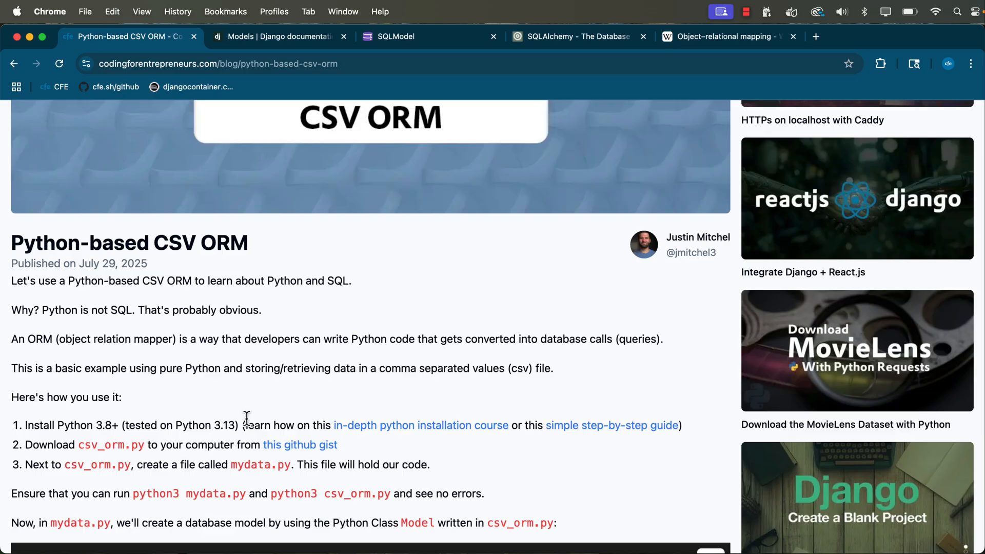
scroll(259, 415, "down", 1)
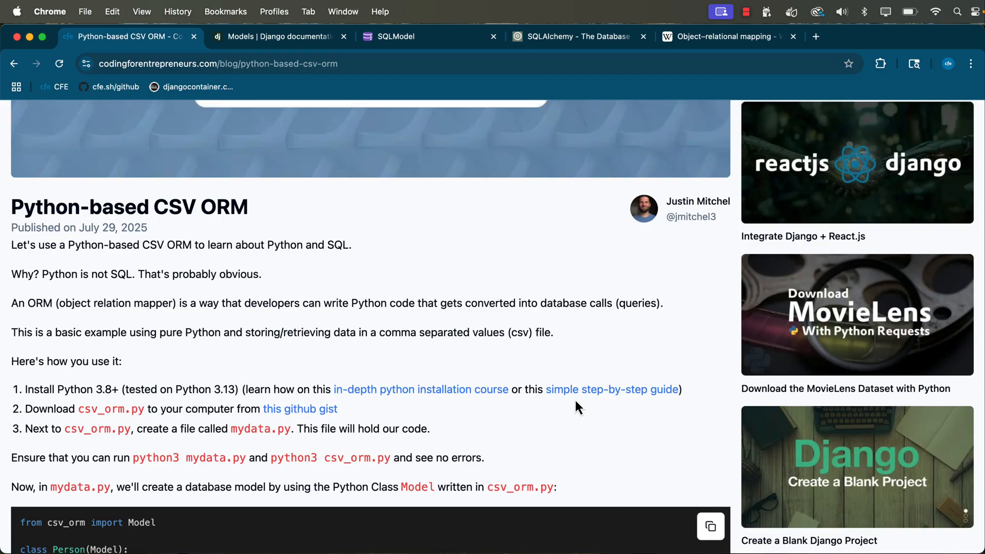
scroll(575, 400, "down", 1)
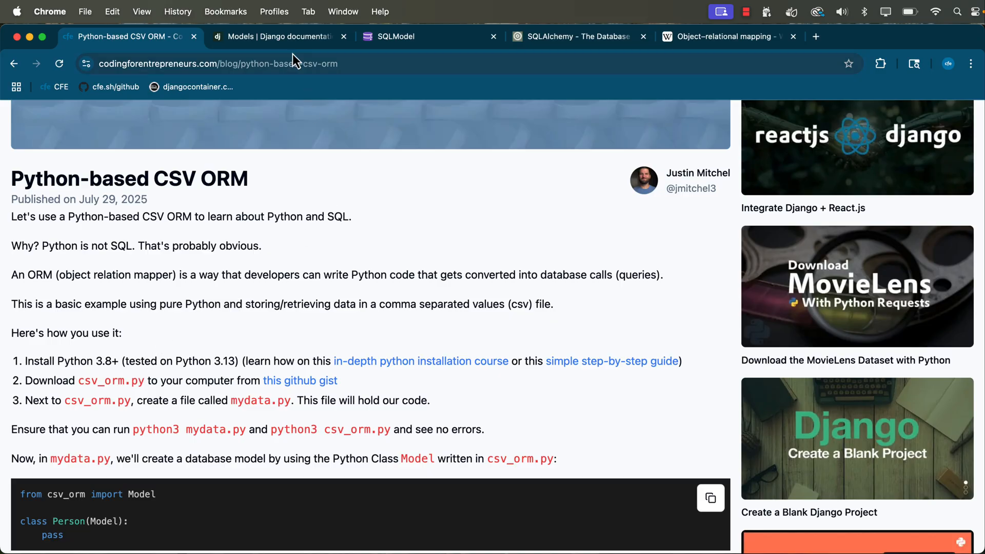
Step: Check the Django, SQLModel and SQLAlchemy tabs once more and land back on the CSV ORM article
left_click(289, 36)
left_click(432, 37)
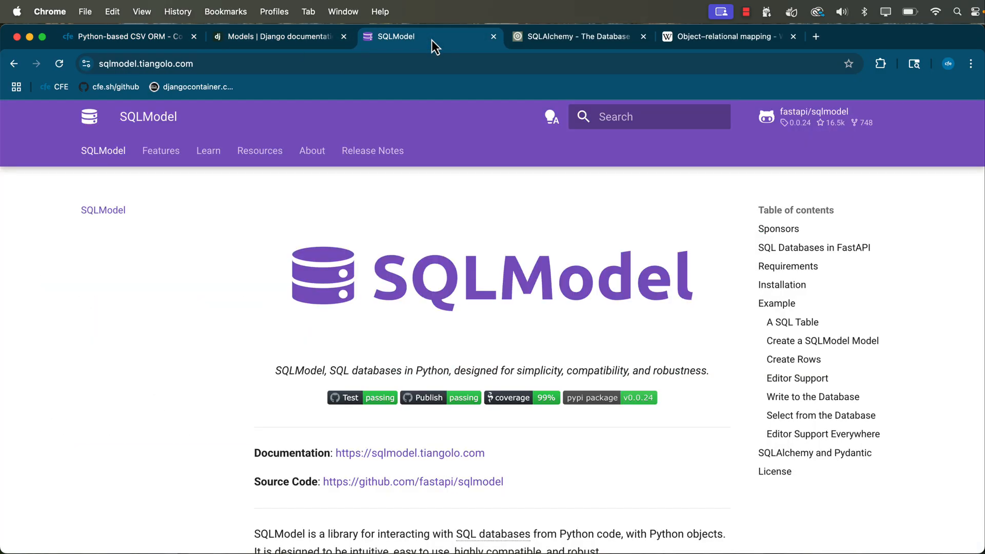
left_click(552, 36)
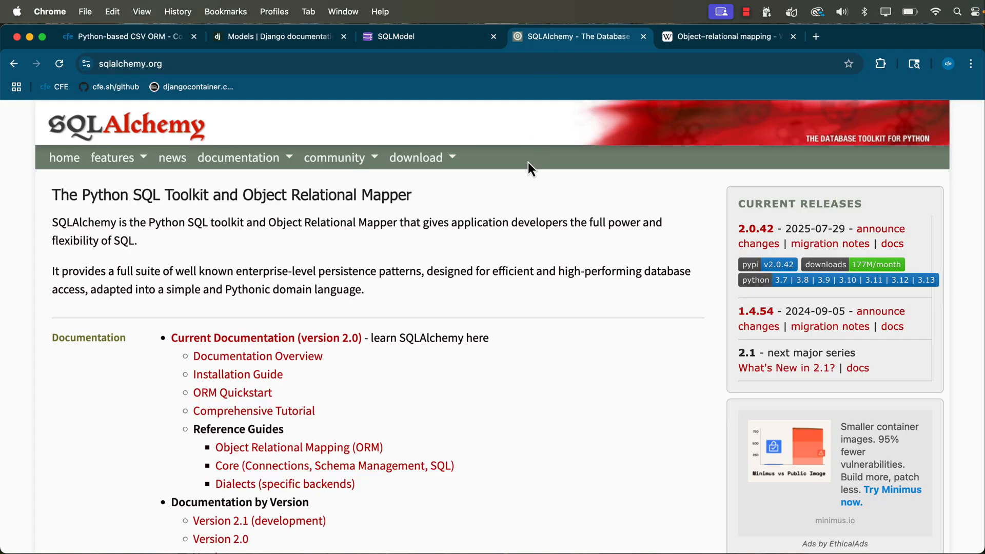
left_click(270, 41)
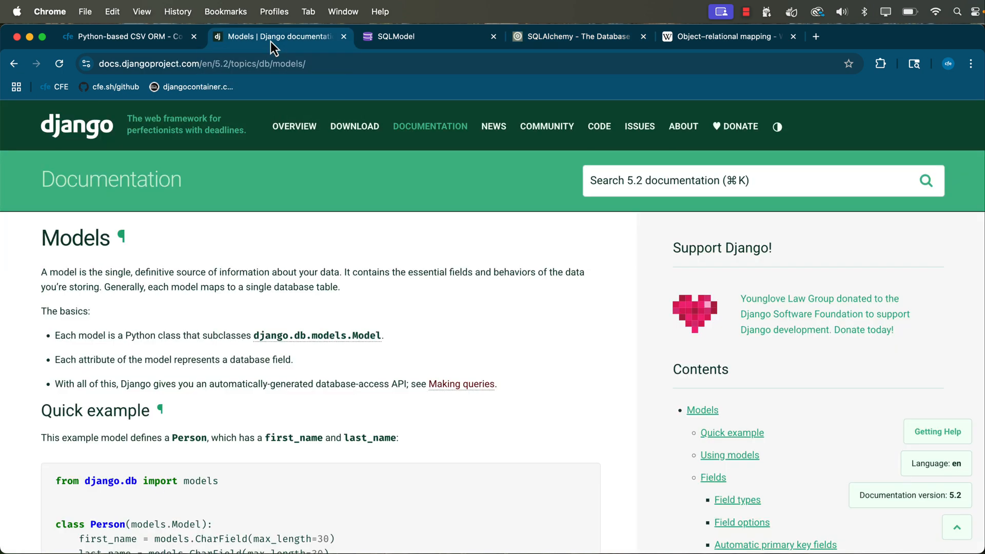
left_click(138, 42)
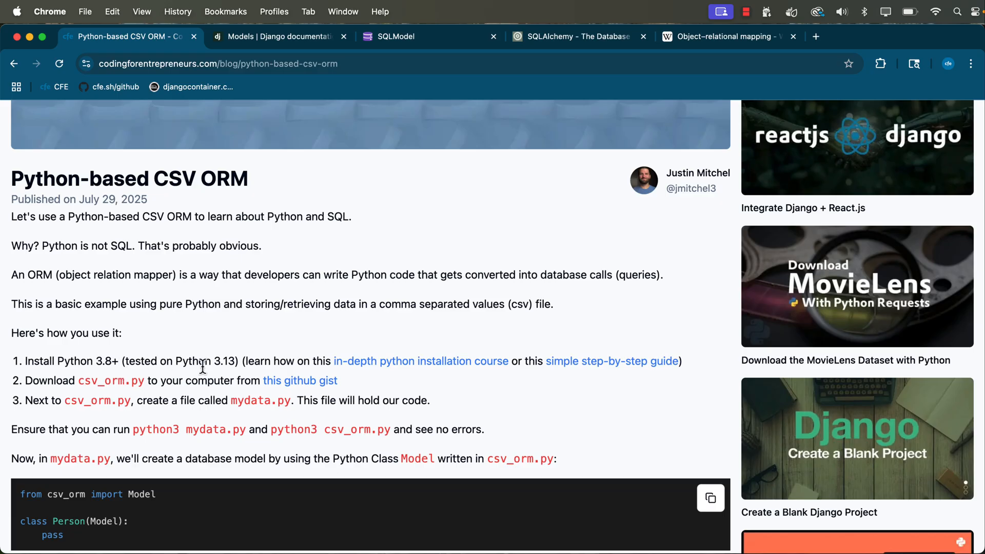
Step: Bring Cursor to the front, dismiss the update notice and show its integrated terminal
key("super+Tab")
key("Tab")
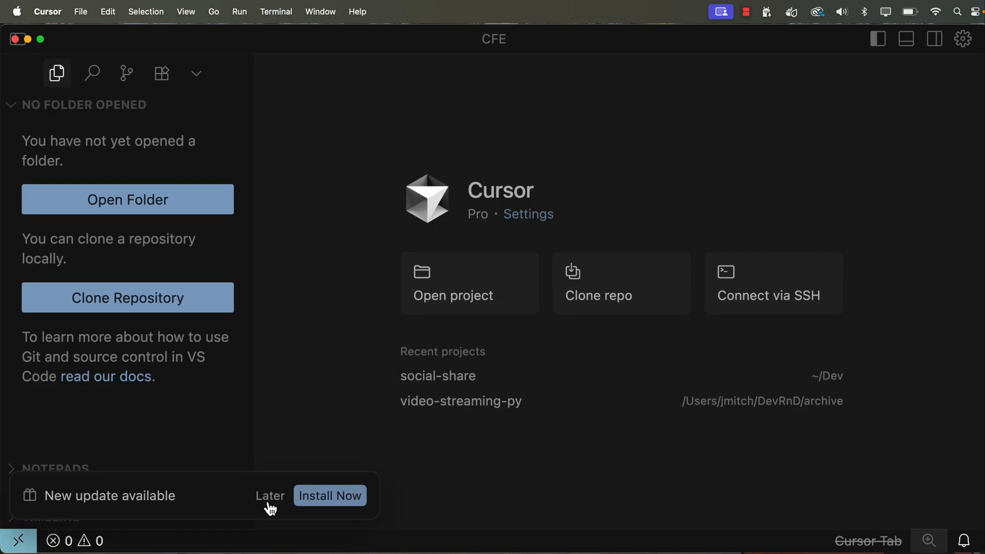
left_click(269, 497)
key("ctrl+grave")
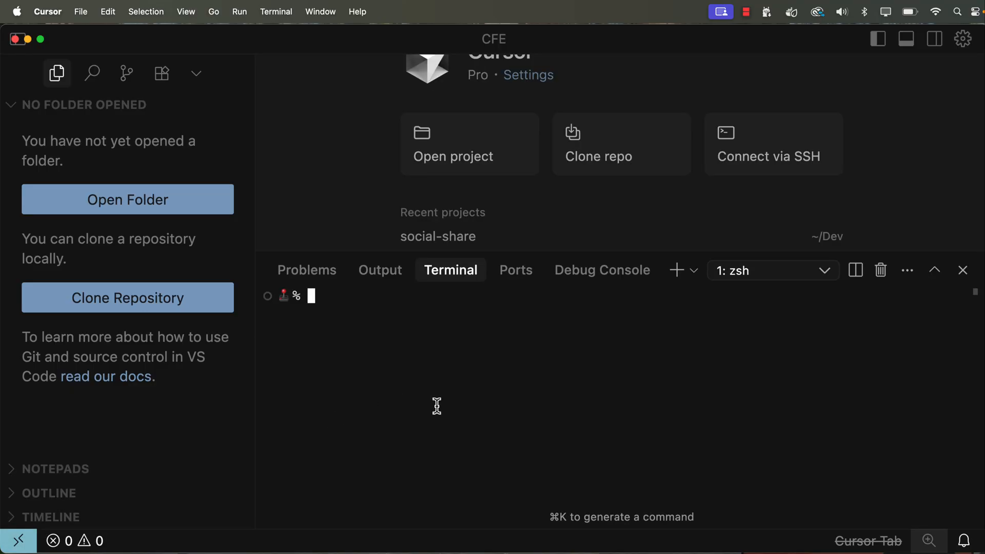
type("python3 --vers")
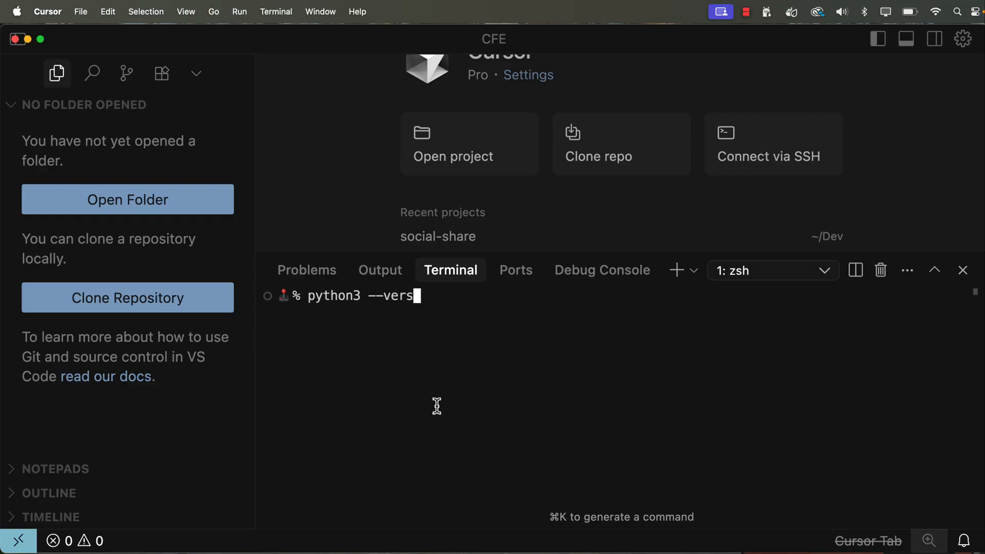
type("ion")
Step: Run python3 --version and python3.8 --version, confirming 3.13.1 and 3.8.10, then return to Chrome
key("Return")
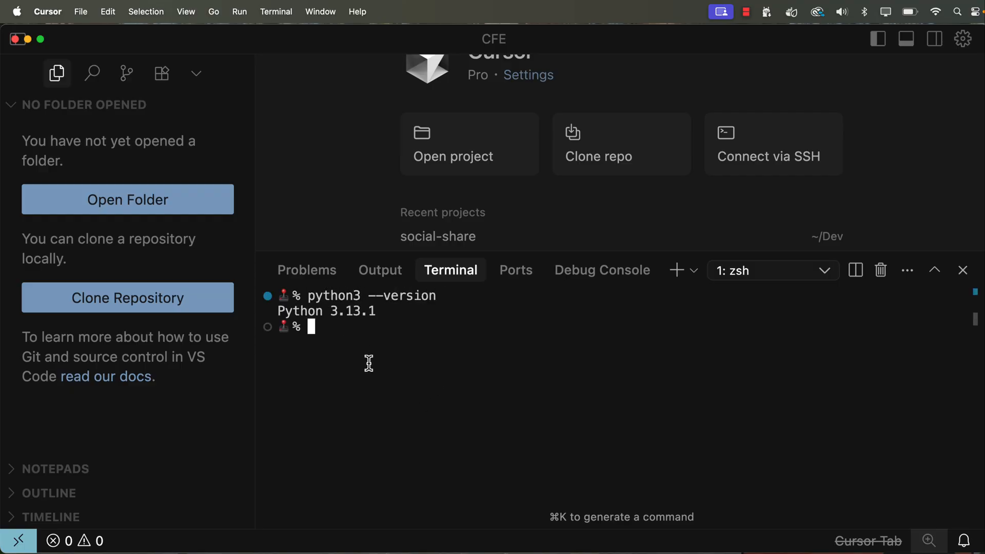
type("python3")
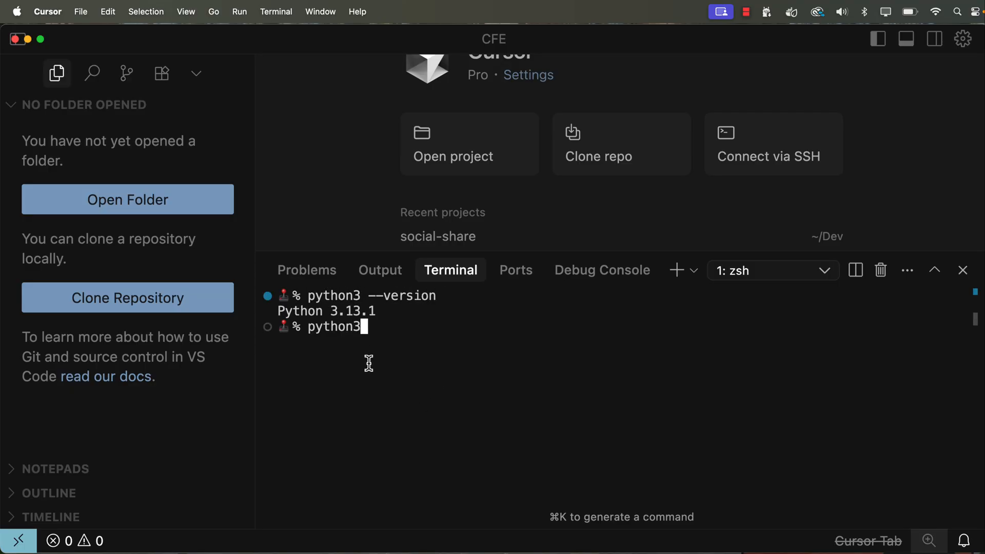
type(".8 --version")
key("Return")
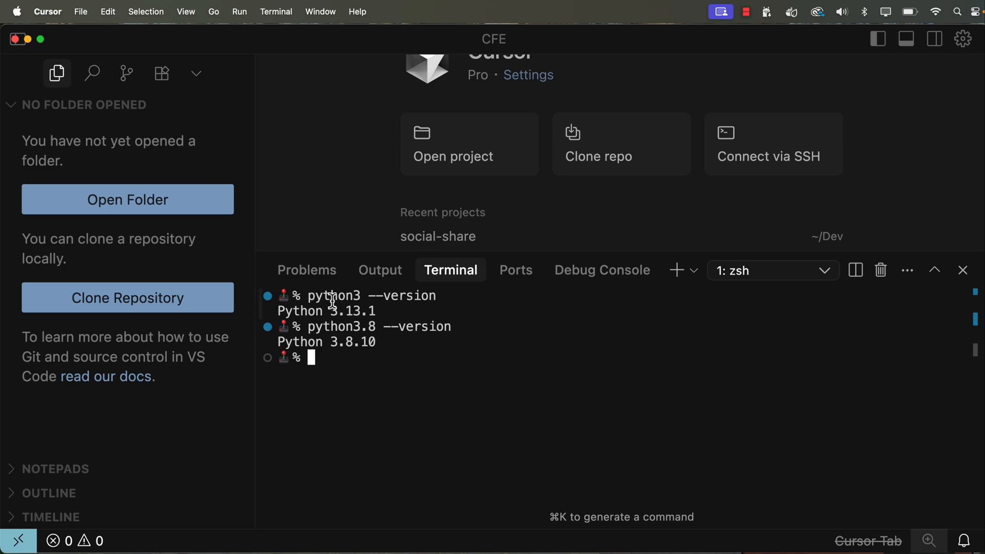
key("super+Tab")
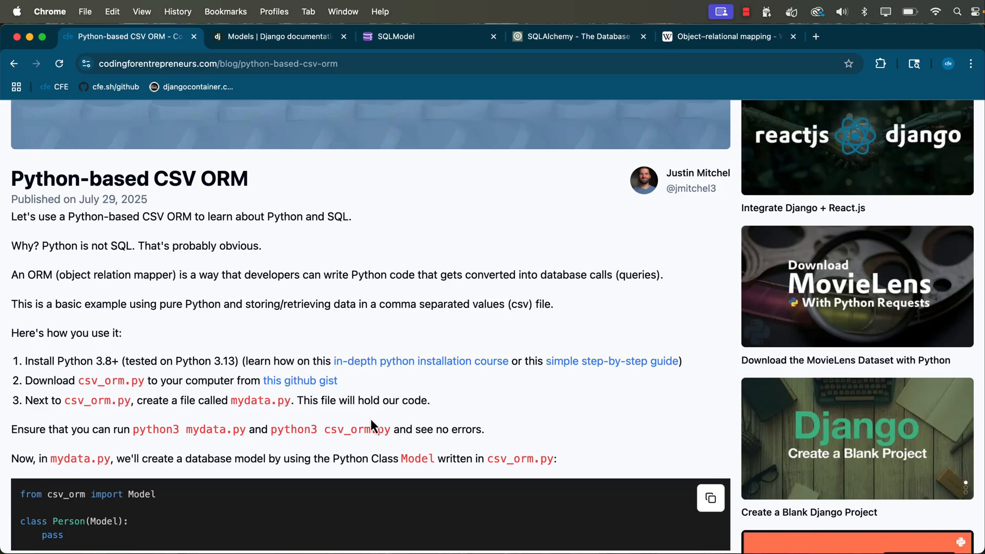
scroll(371, 420, "down", 2)
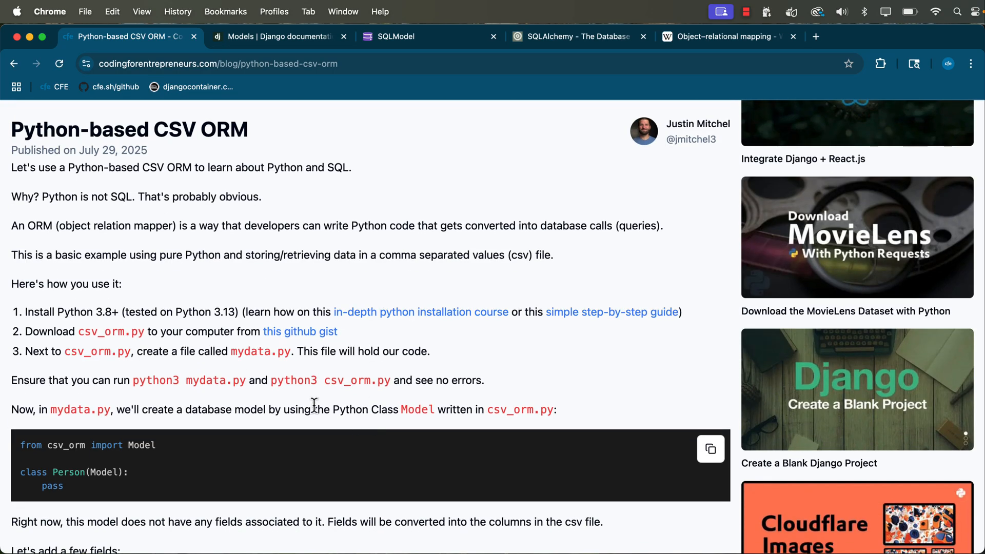
scroll(184, 408, "down", 3)
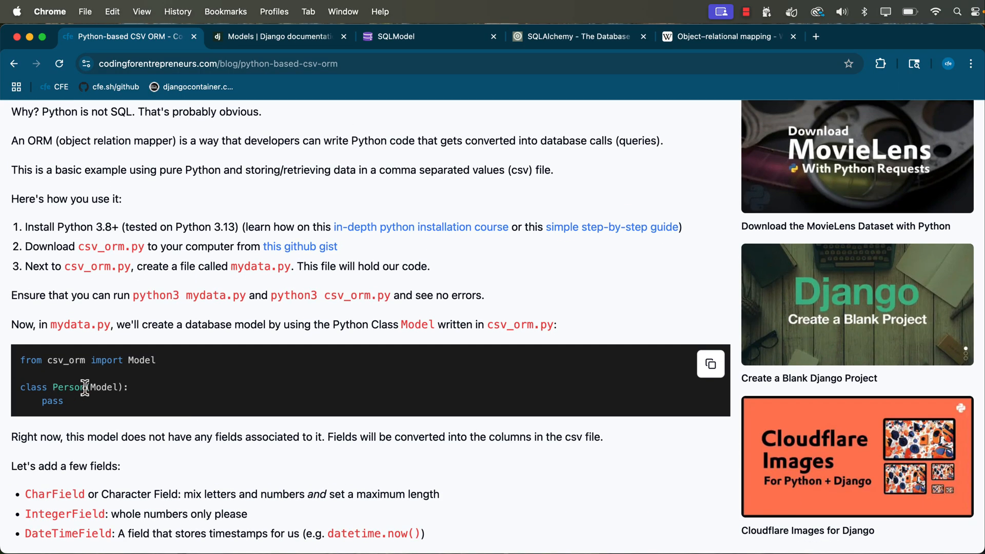
scroll(89, 396, "down", 10)
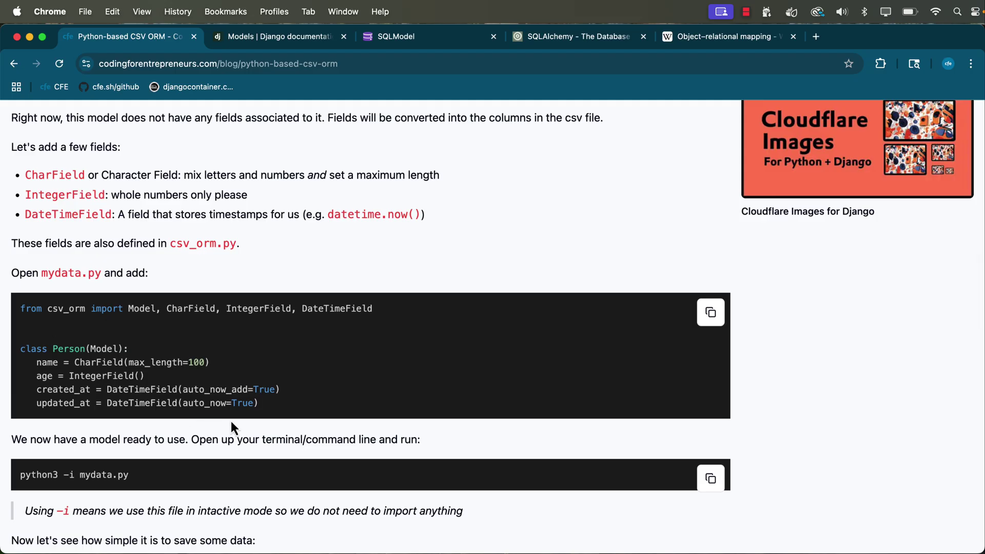
Step: Highlight the article's Person class example and open the csv_orm.py gist link in a new tab
left_click_drag(260, 404, 7, 349)
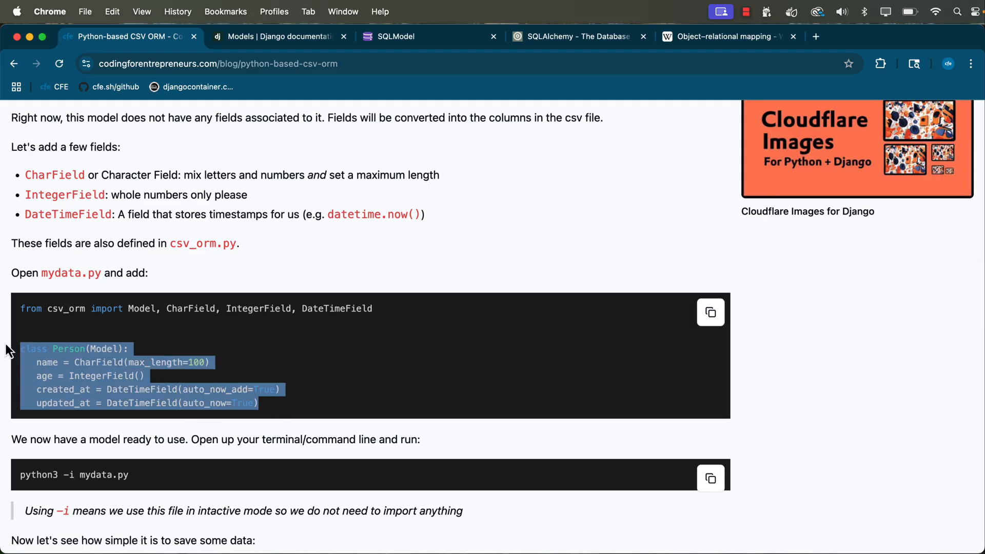
scroll(112, 342, "up", 10)
scroll(112, 342, "up", 5)
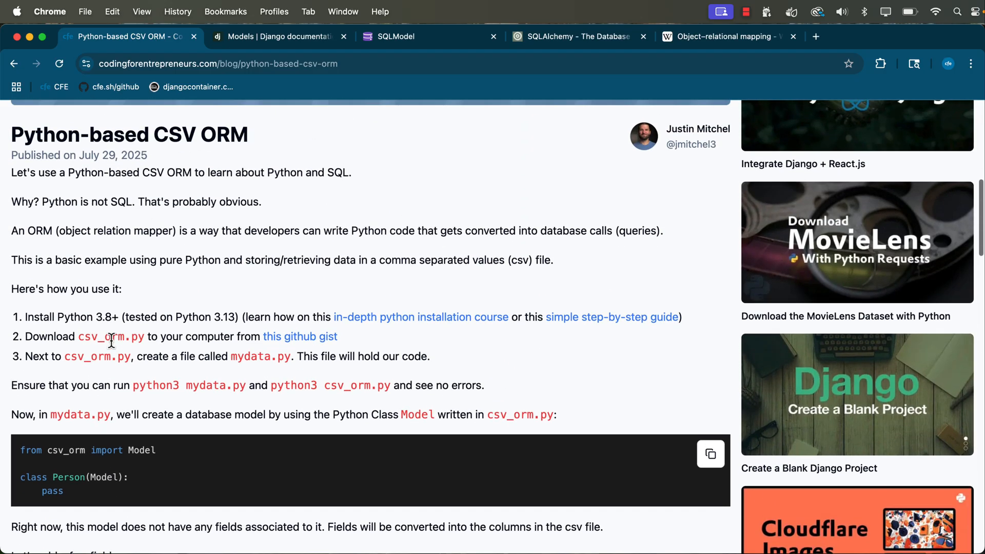
left_click(303, 339, "super")
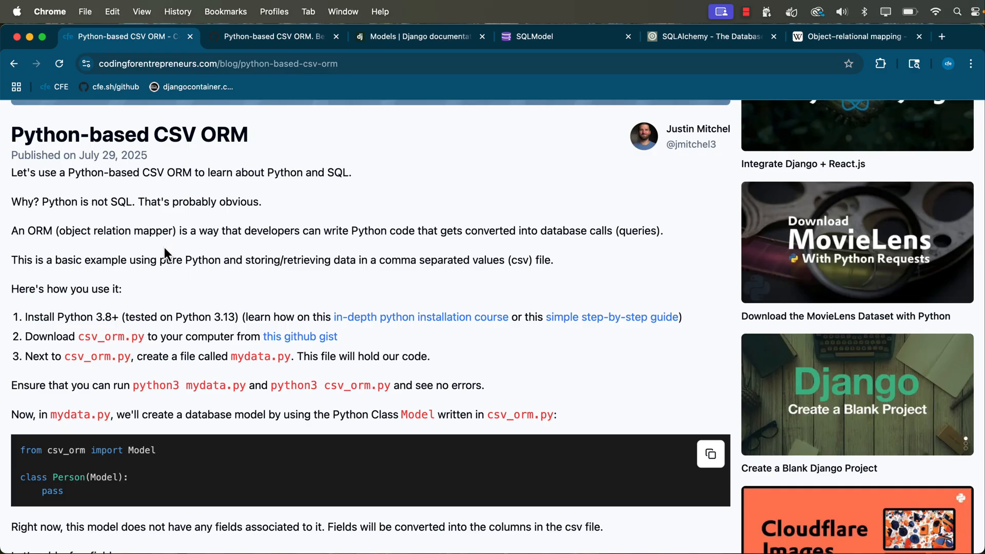
Step: Save the raw csv_orm.py from the gist into a new Desktop folder named py_example
left_click(281, 36)
scroll(279, 254, "down", 15)
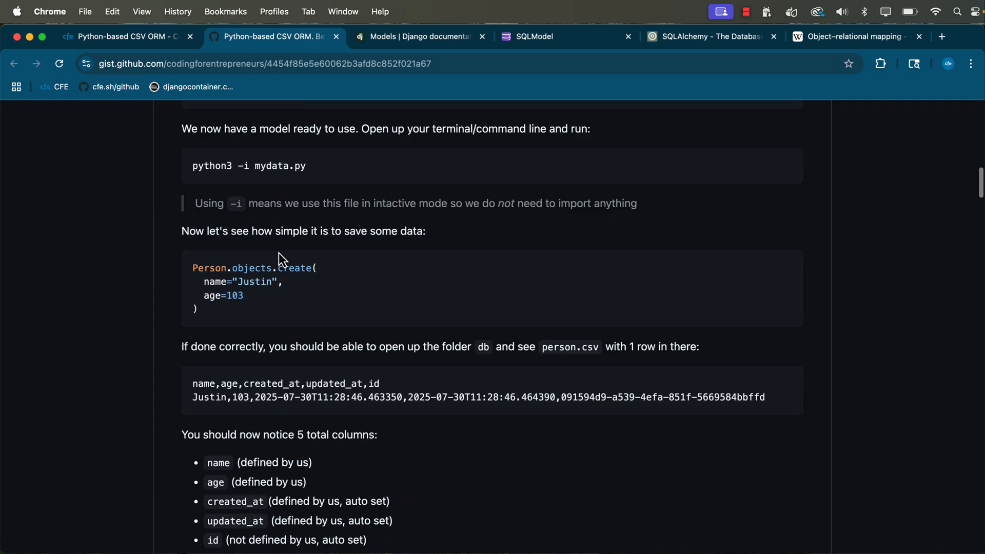
scroll(279, 254, "down", 10)
scroll(282, 287, "down", 10)
scroll(281, 287, "down", 10)
scroll(282, 287, "up", 5)
scroll(281, 287, "up", 8)
scroll(280, 288, "up", 2)
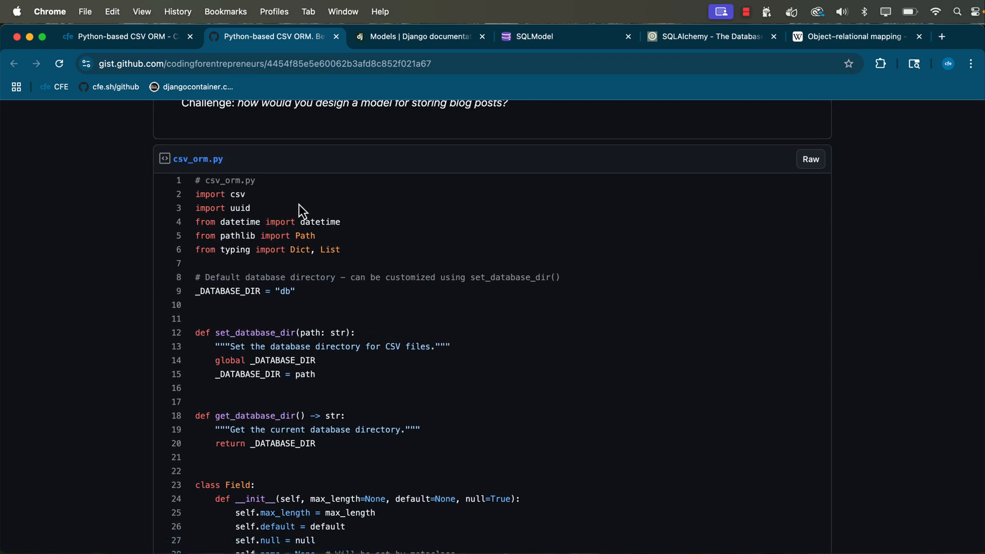
left_click(811, 160)
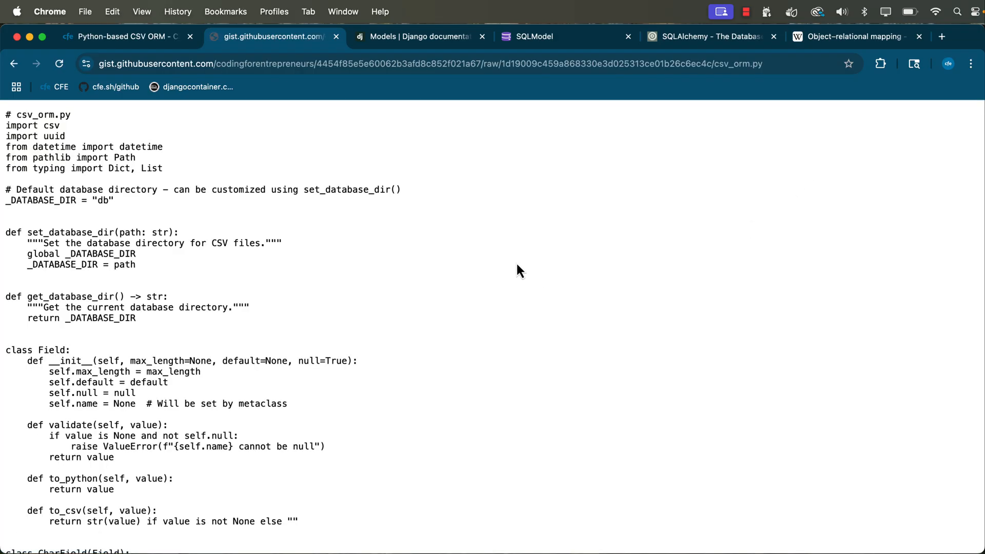
key("super+s")
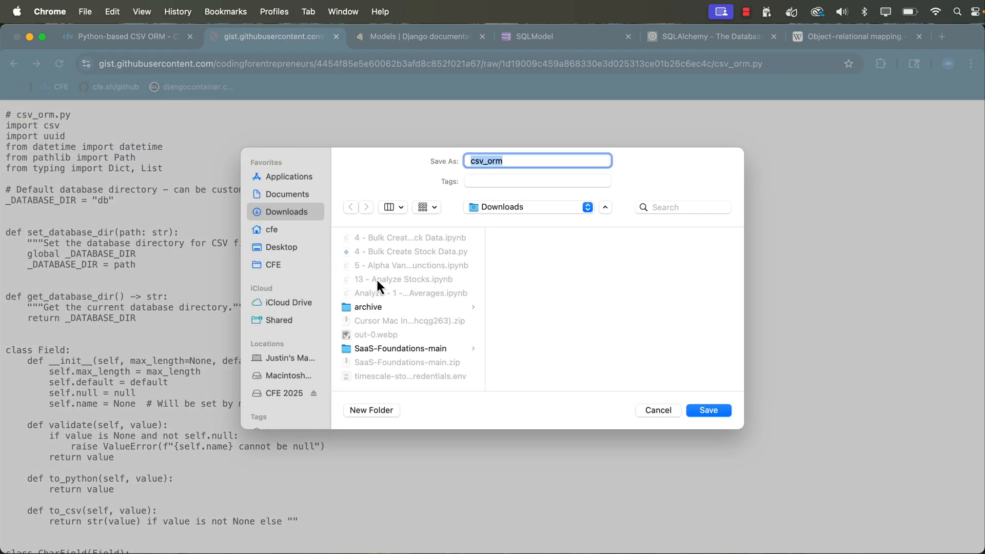
left_click(278, 245)
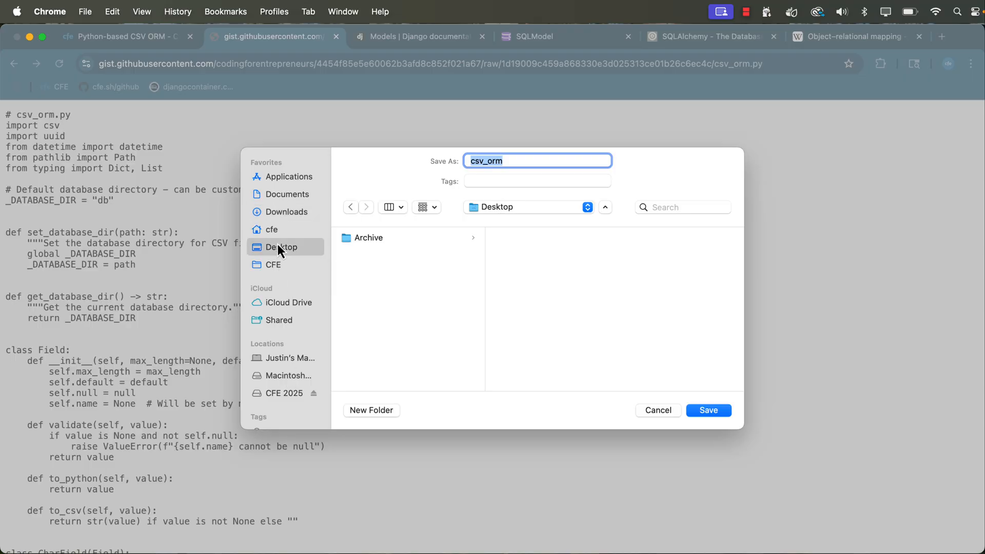
left_click(379, 409)
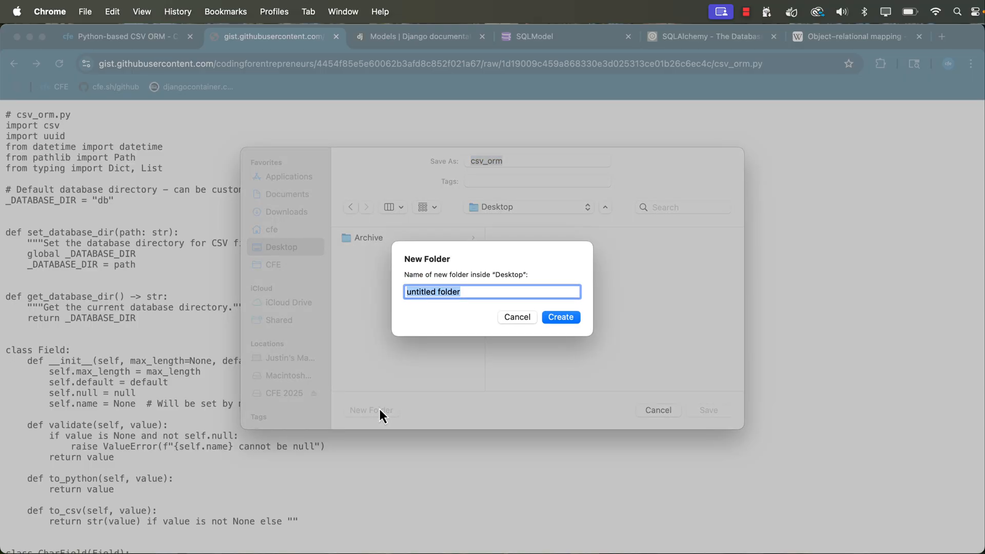
type("py-")
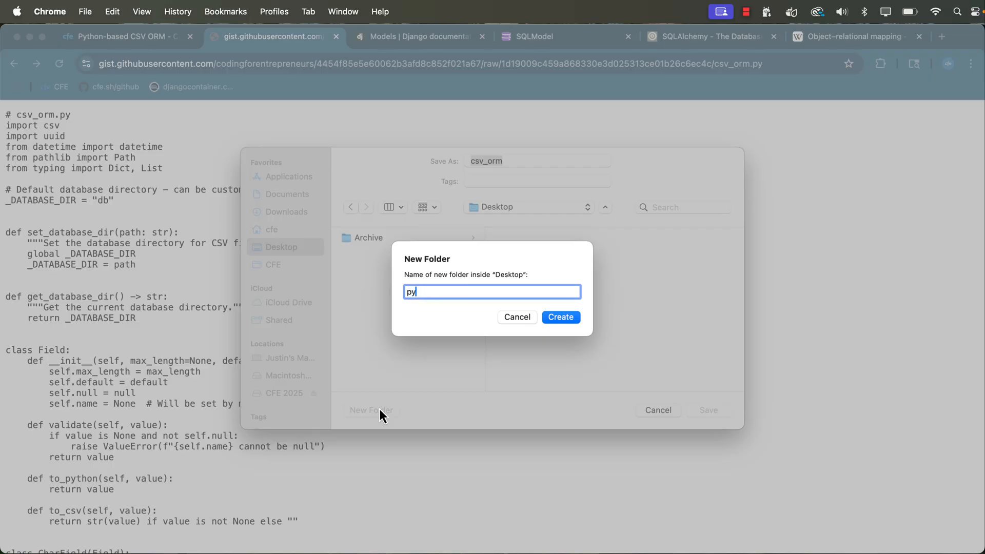
type("_example")
key("Return")
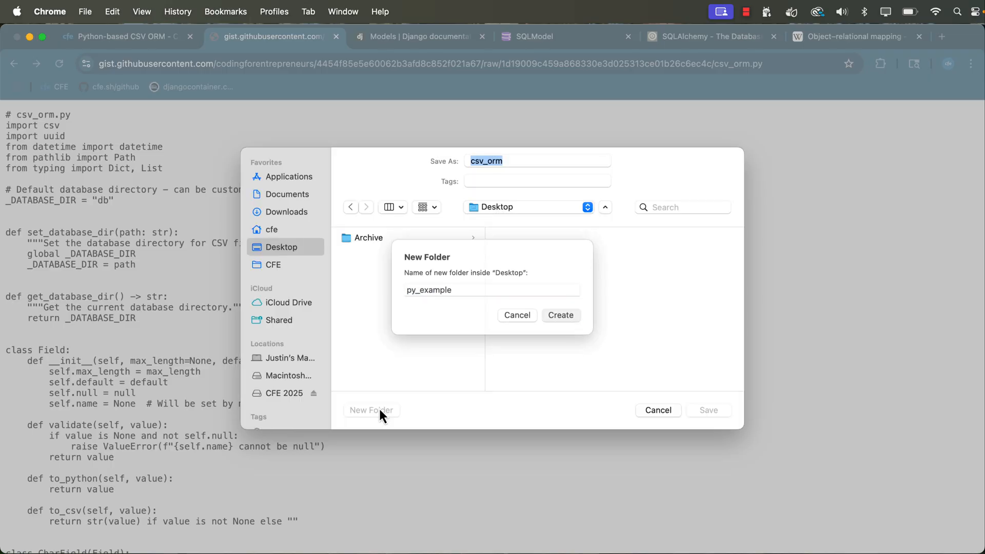
key("Return")
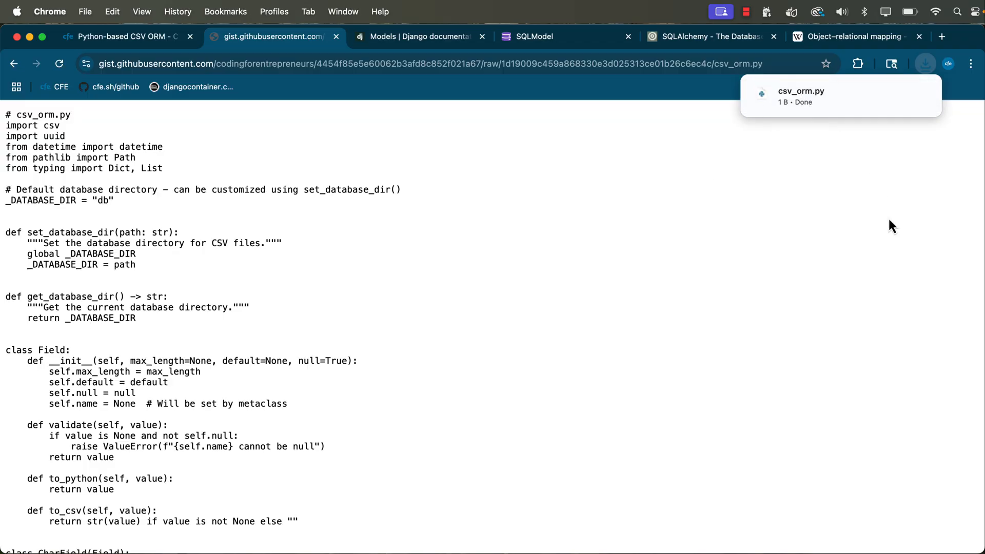
Step: In Cursor, choose the Desktop py_example folder as the project to open
key("super+Tab")
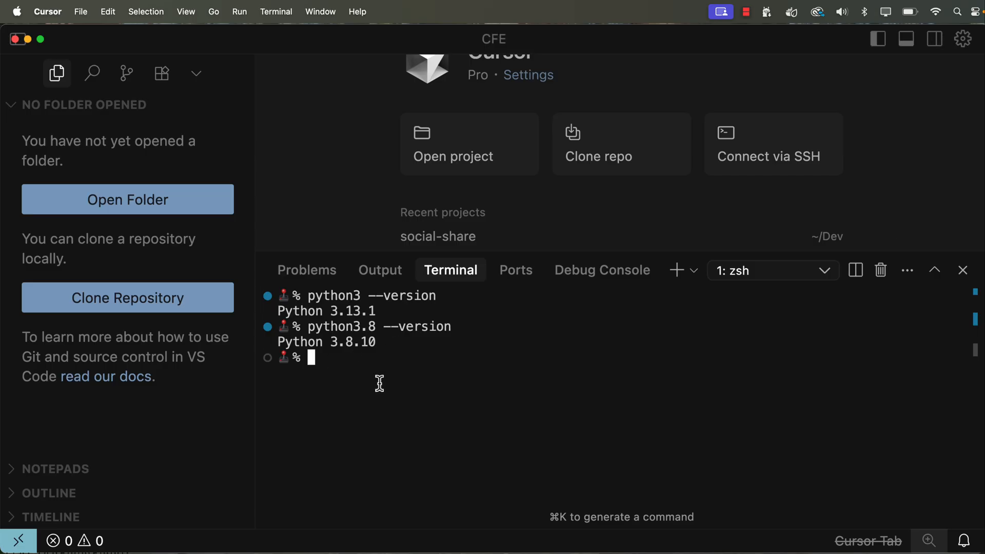
left_click(189, 201)
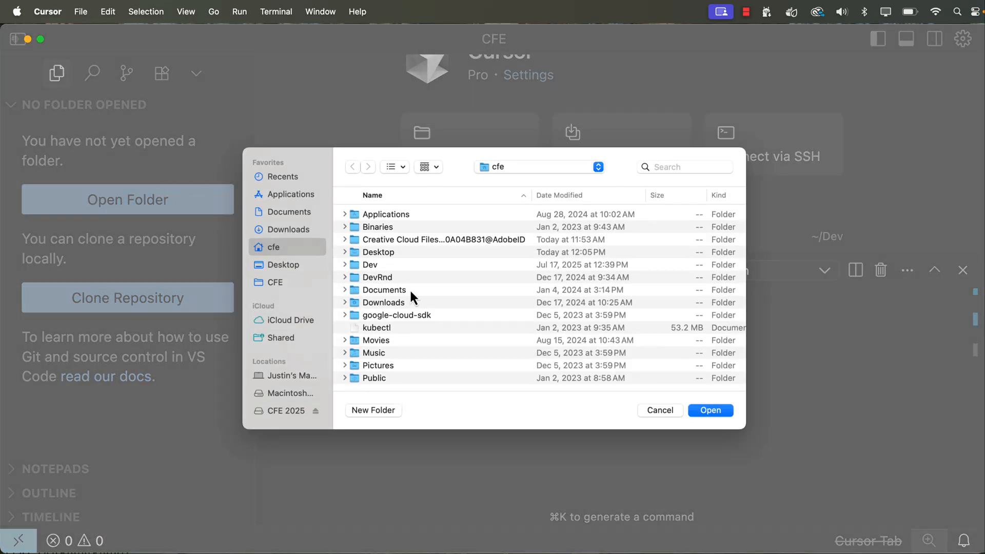
left_click(287, 263)
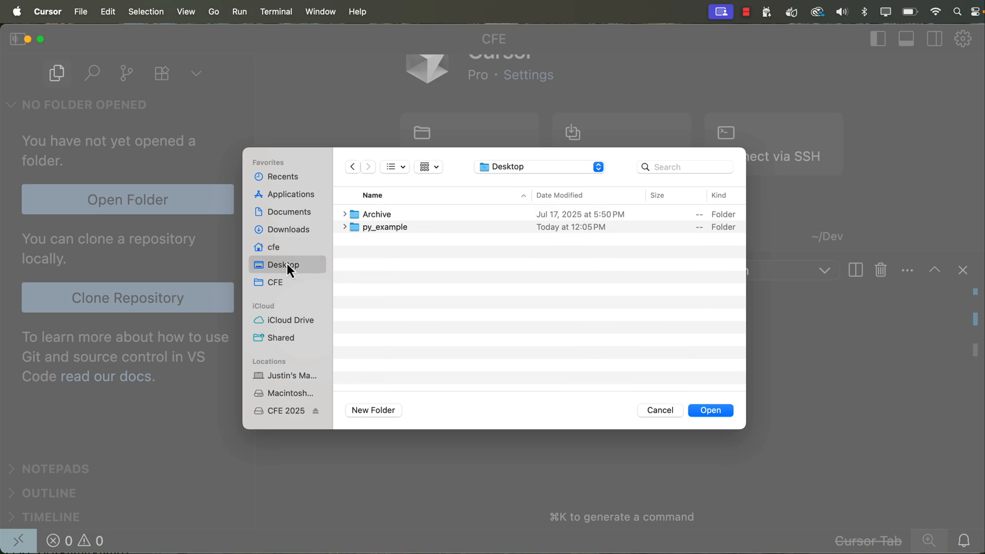
left_click(382, 228)
Step: Open py_example as the project, allow Desktop access, and show csv_orm.py in the editor with the chat panel closed
left_click(721, 412)
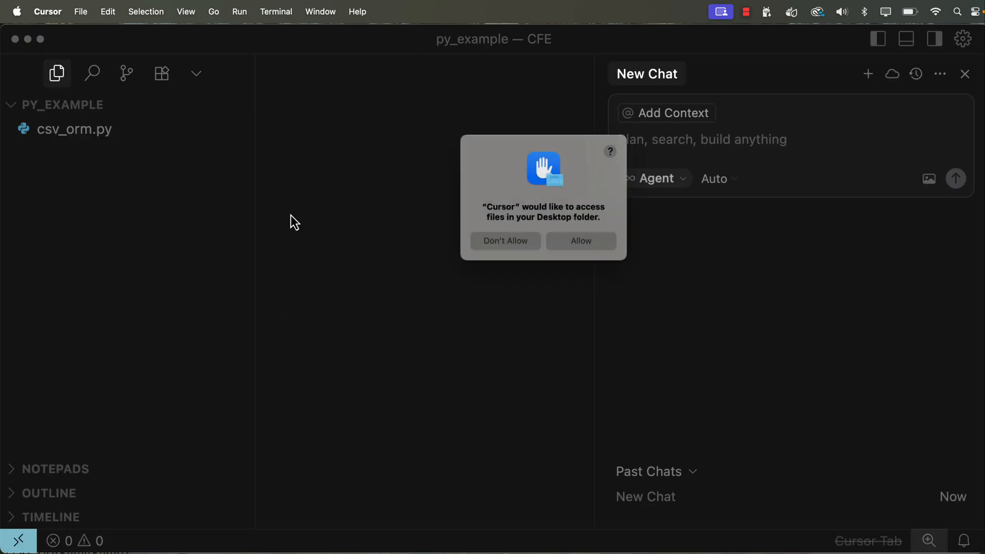
left_click(579, 241)
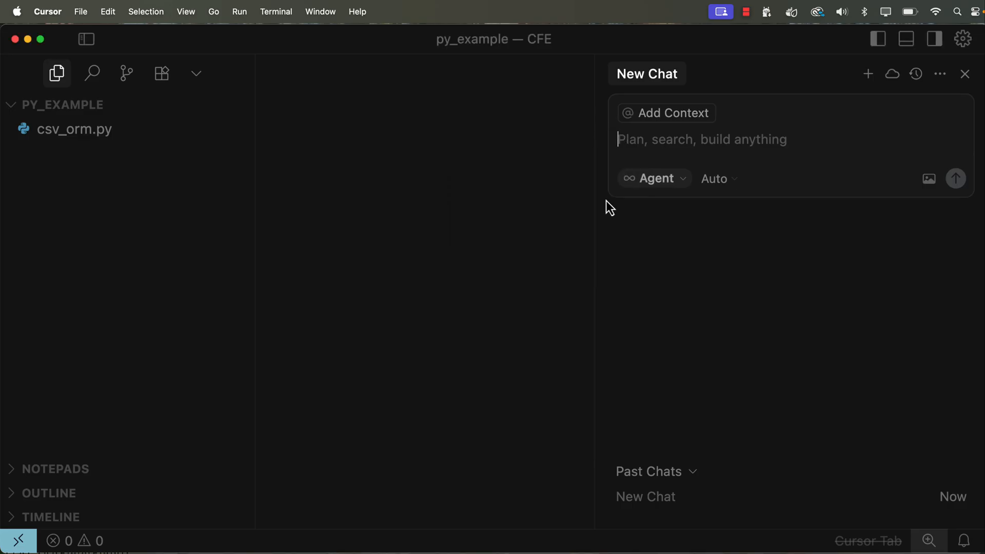
left_click(965, 74)
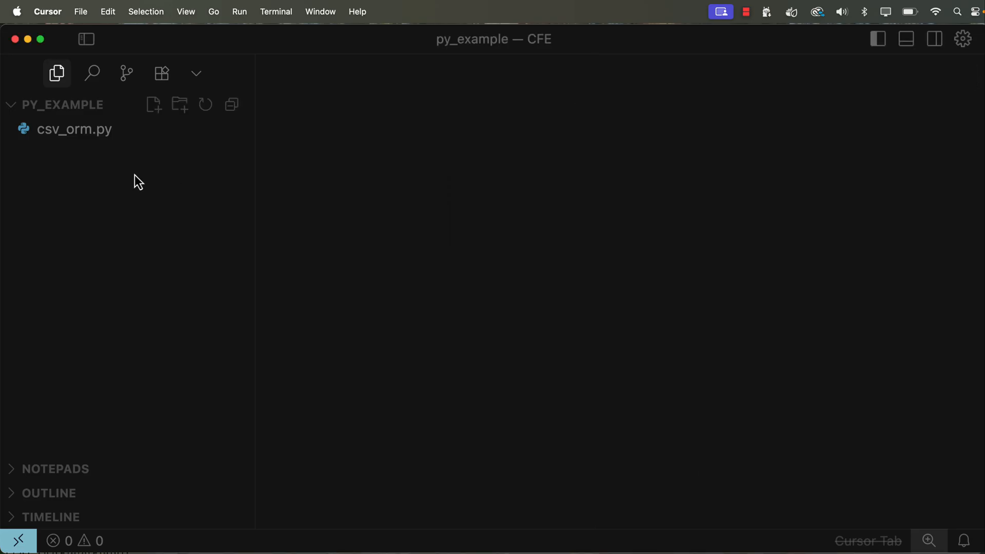
left_click(85, 133)
scroll(416, 260, "down", 10)
scroll(416, 259, "up", 6)
scroll(416, 259, "up", 5)
scroll(450, 269, "down", 10)
scroll(450, 277, "down", 10)
scroll(451, 277, "down", 15)
scroll(450, 277, "down", 10)
scroll(450, 277, "up", 8)
scroll(450, 277, "up", 10)
scroll(450, 277, "up", 10)
scroll(450, 277, "up", 5)
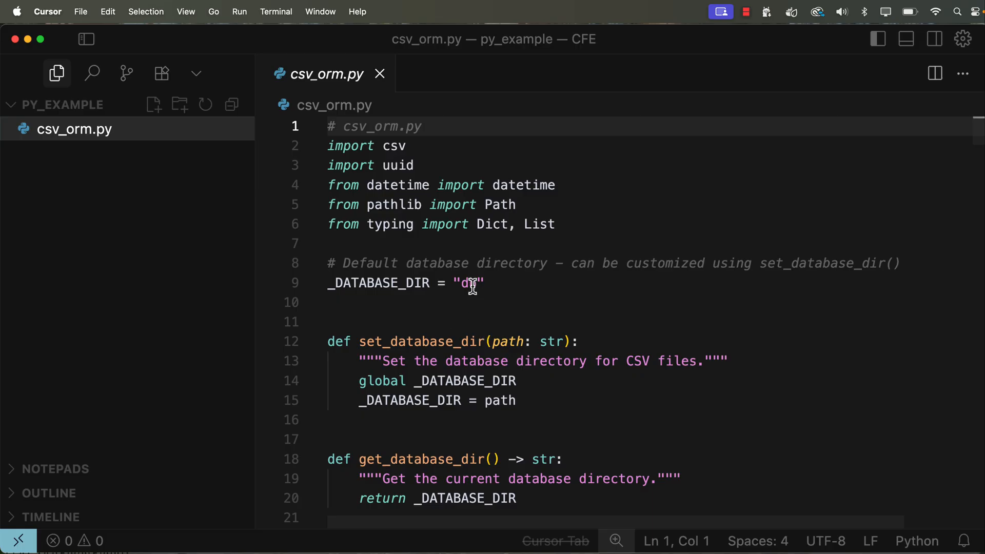
key("super+l")
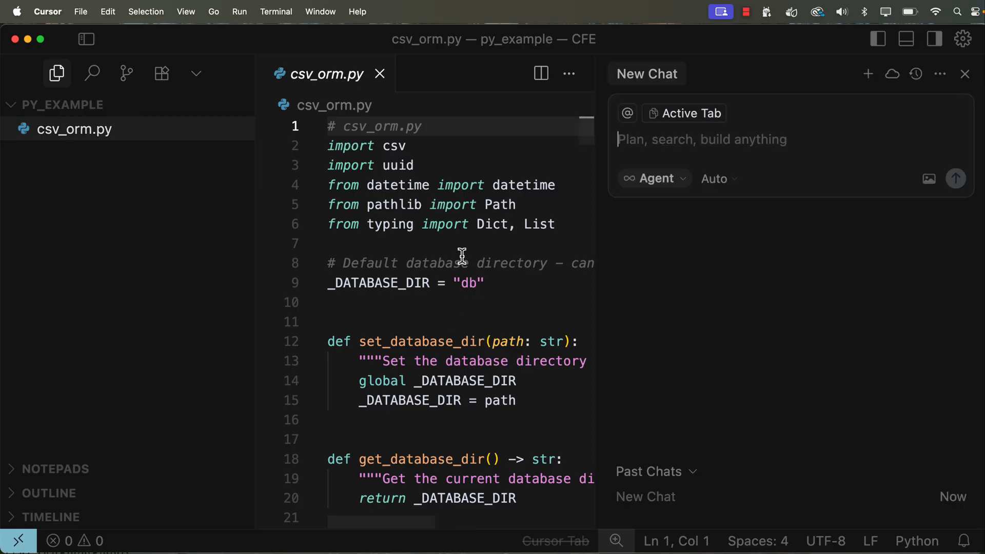
left_click(965, 74)
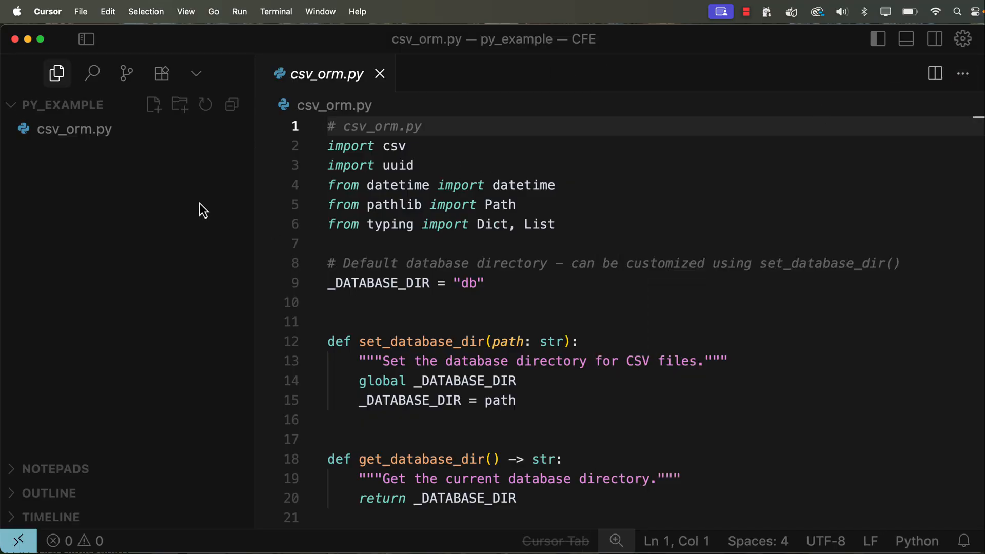
Step: Create mydata.py with 'class Person:' and 'age: int = 30', and save it
left_click(154, 105)
type("myd")
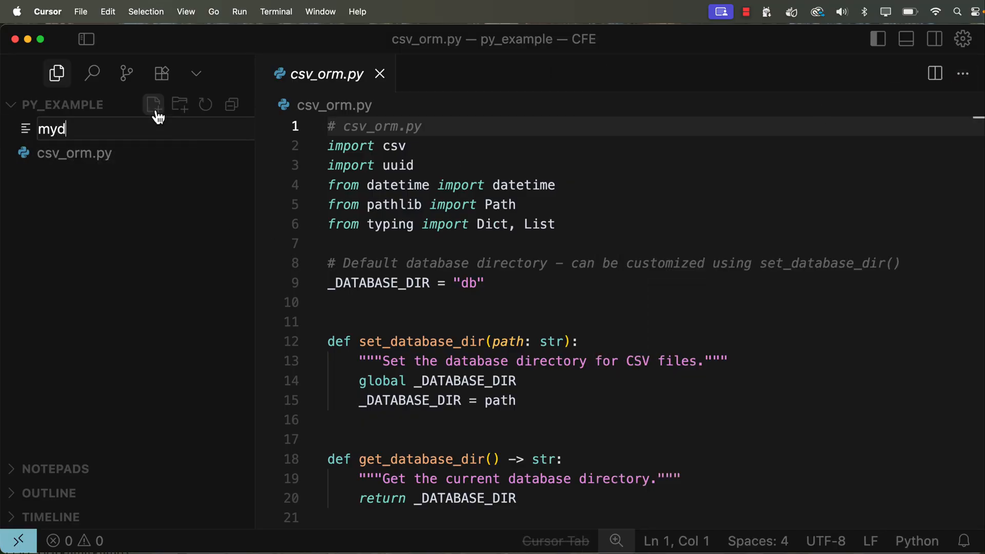
type("py")
key("Return")
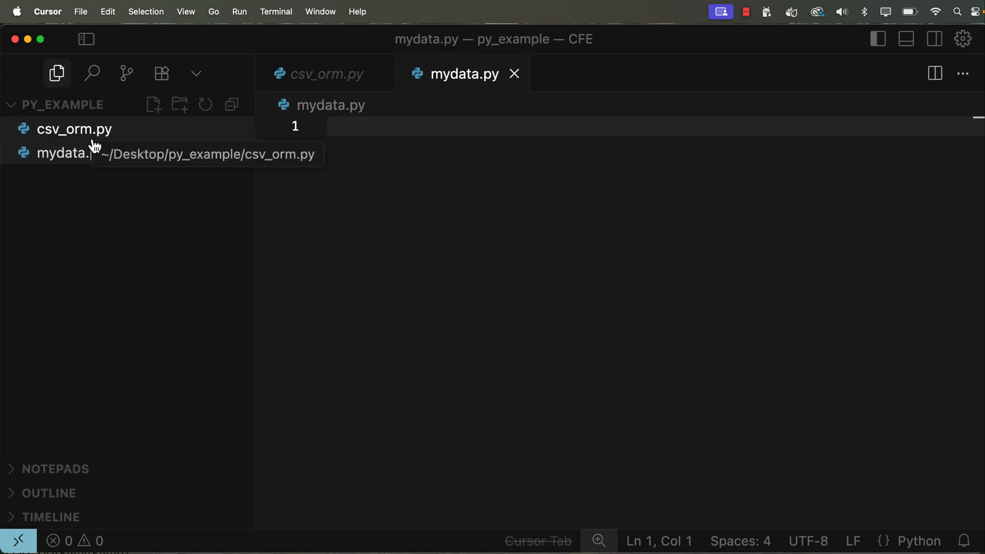
key("Return")
key("Return")
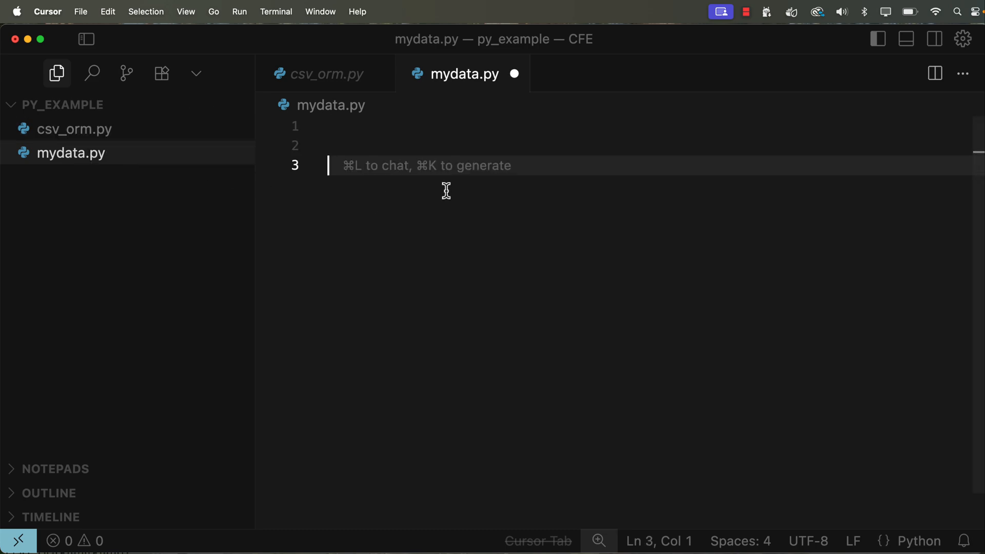
type("clas")
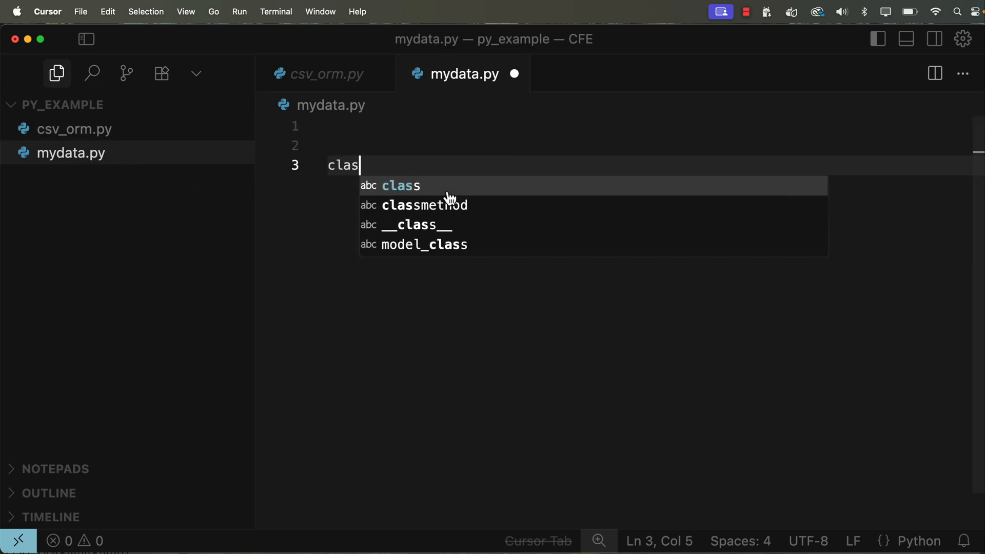
type("s Person:")
key("Return")
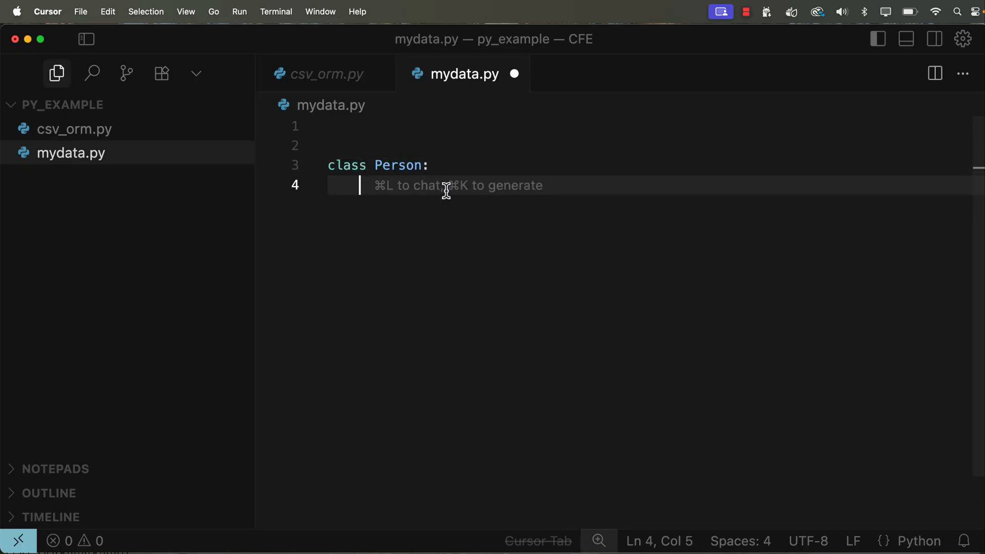
type("dag")
key("BackSpace")
key("BackSpace")
key("BackSpace")
type("age: int = 30")
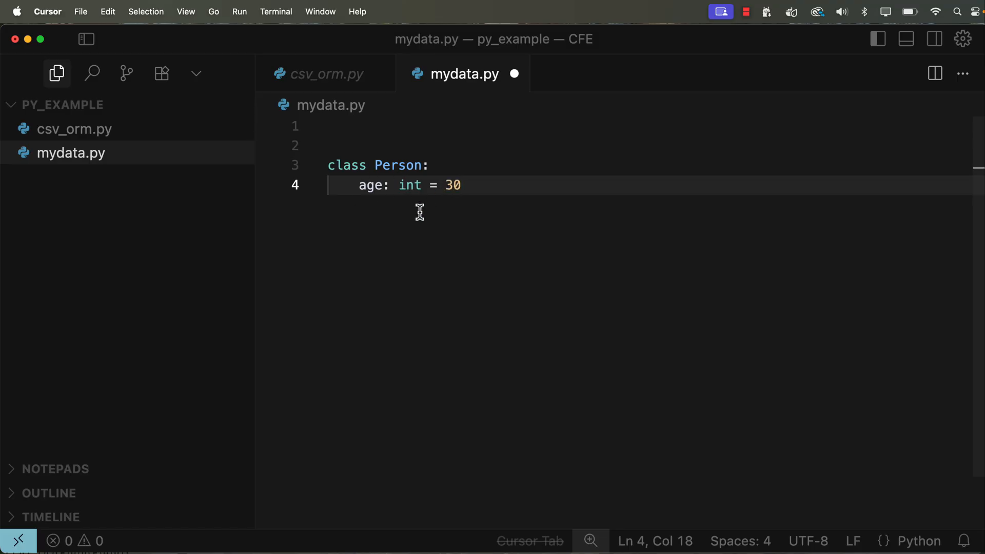
key("super+s")
Step: Run python3 -i mydata.py, create justin = Person() and show justin.age as 30
key("ctrl+grave")
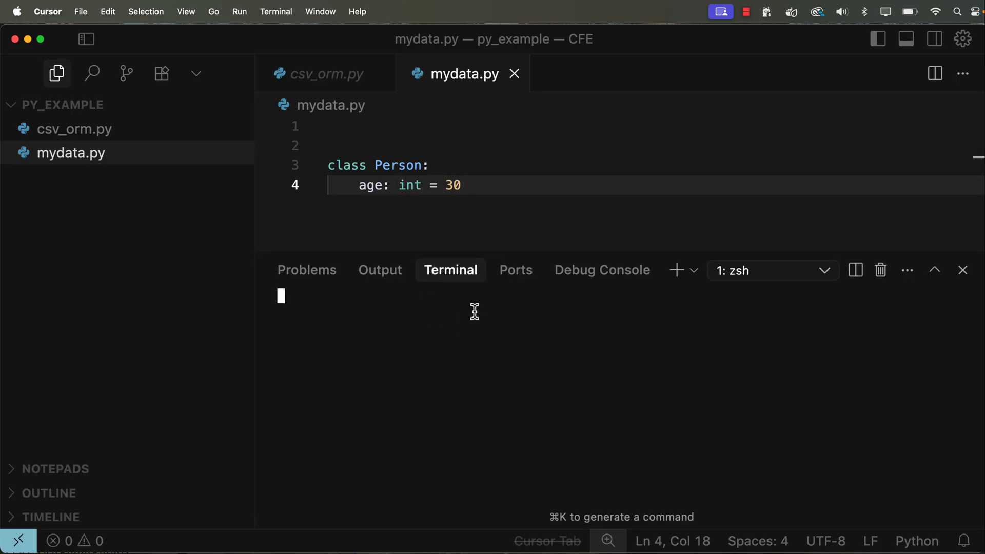
type("oss")
key("Return")
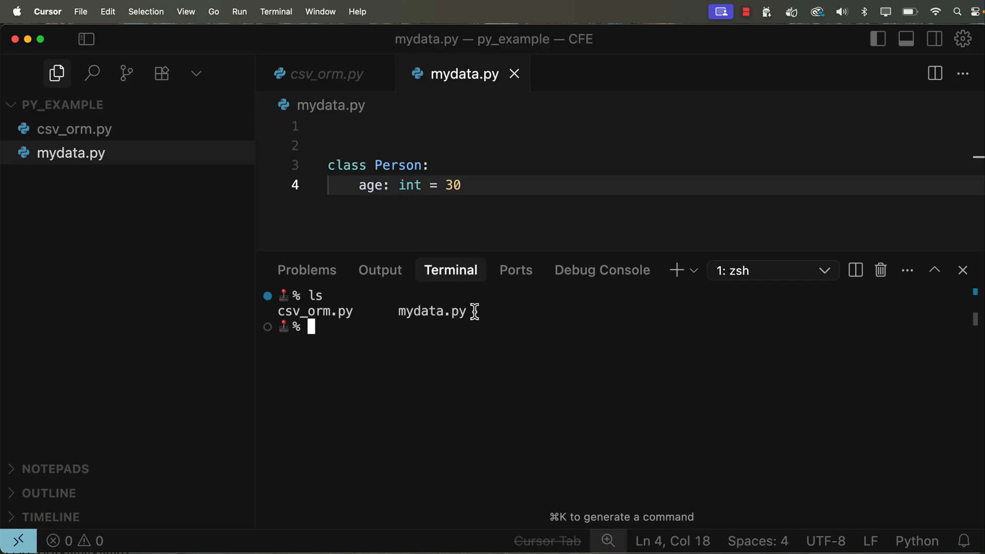
type("python3 -i mydata.py")
key("Return")
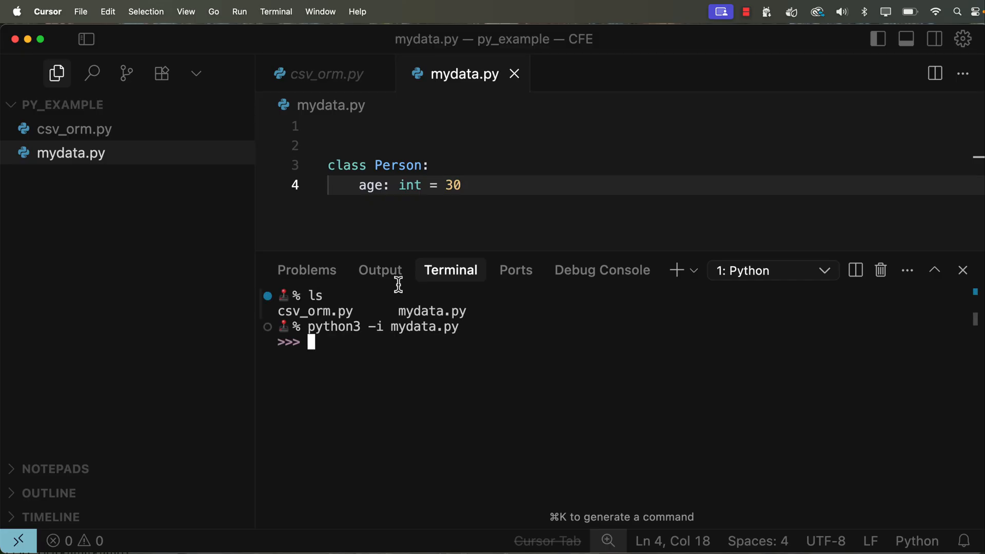
type("Person()")
key("Return")
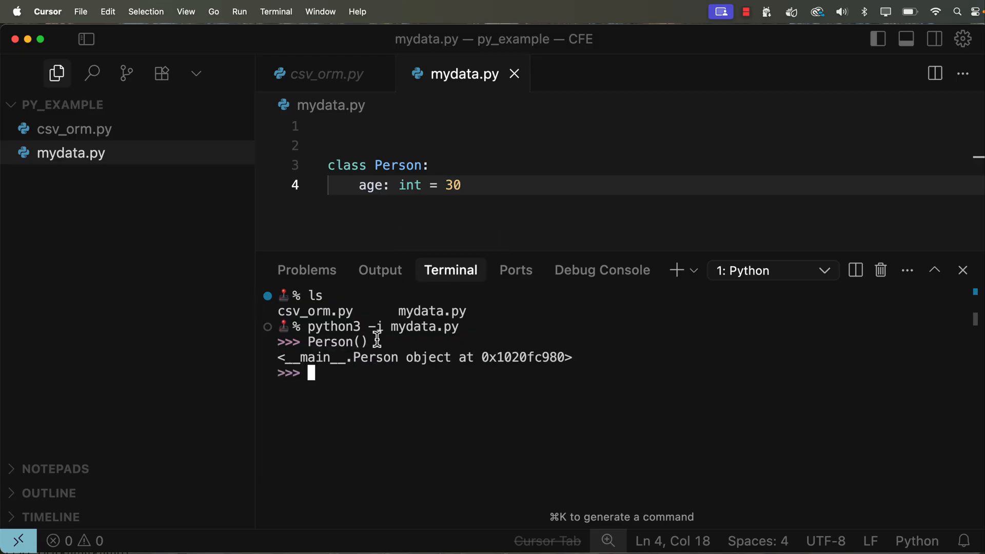
type("abc")
key("BackSpace")
key("BackSpace")
key("BackSpace")
type("justin -")
key("BackSpace")
type("= Person()")
key("Return")
type("justin.age")
key("Return")
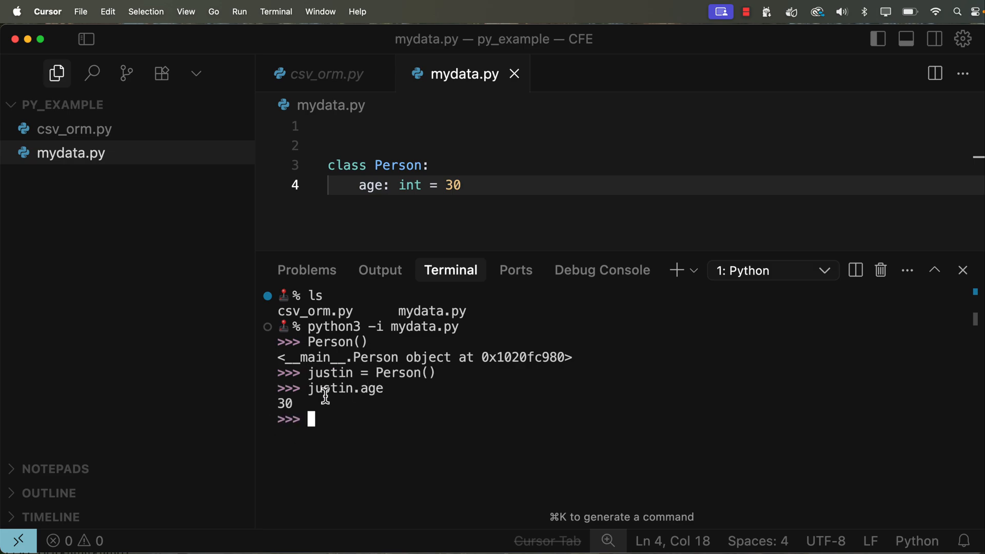
Step: Set justin.age to 35, print the updated value, exit Python and clear the terminal
key("Up")
type("= 30")
key("BackSpace")
type("5")
key("Return")
type("justin.age")
key("Return")
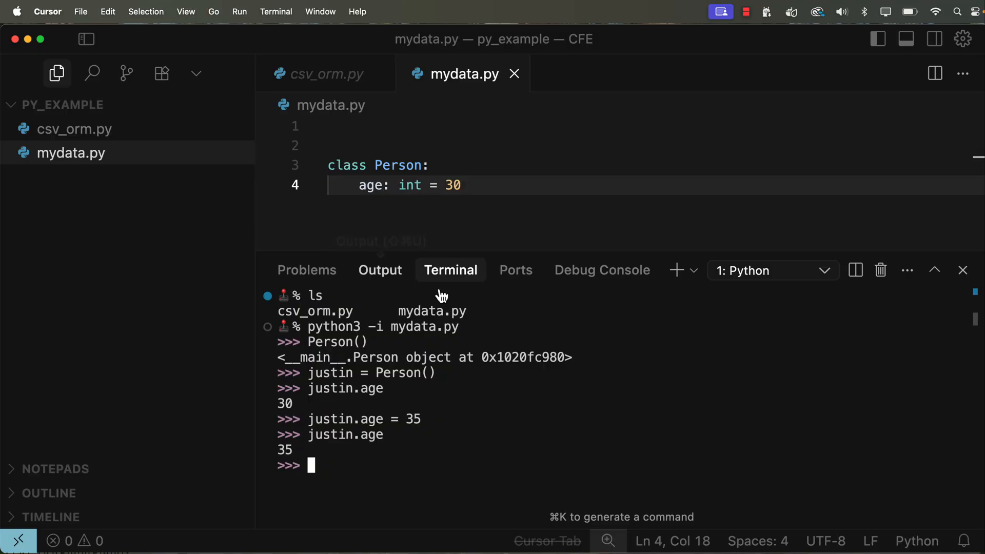
type("exit()")
key("Return")
type("clear")
key("Return")
Step: Remove the ': int' annotation leaving age = 30 and add 'from csv_orm import Model' on line 1
key("ctrl+grave")
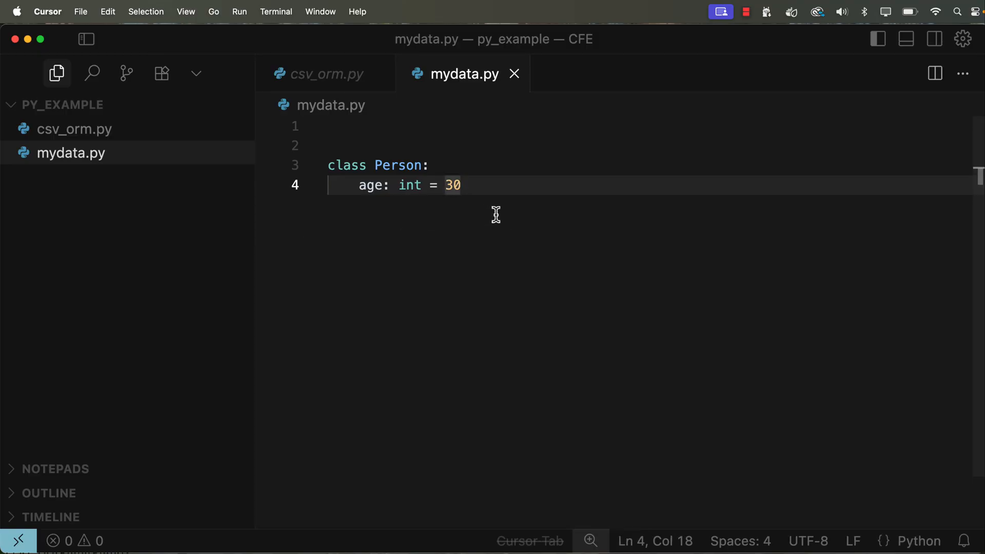
double_click(410, 185)
key("BackSpace")
key("BackSpace")
key("BackSpace")
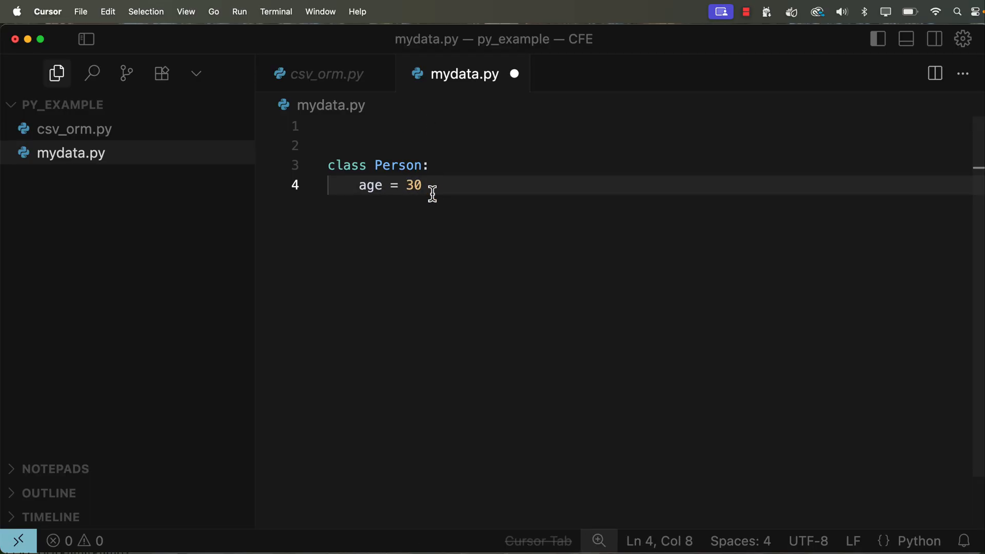
left_click(434, 130)
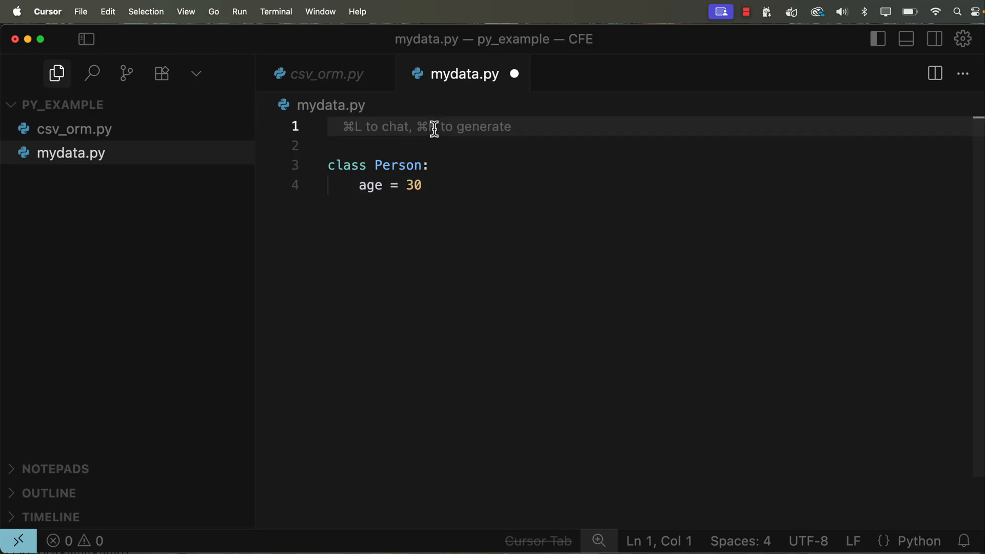
type("from ")
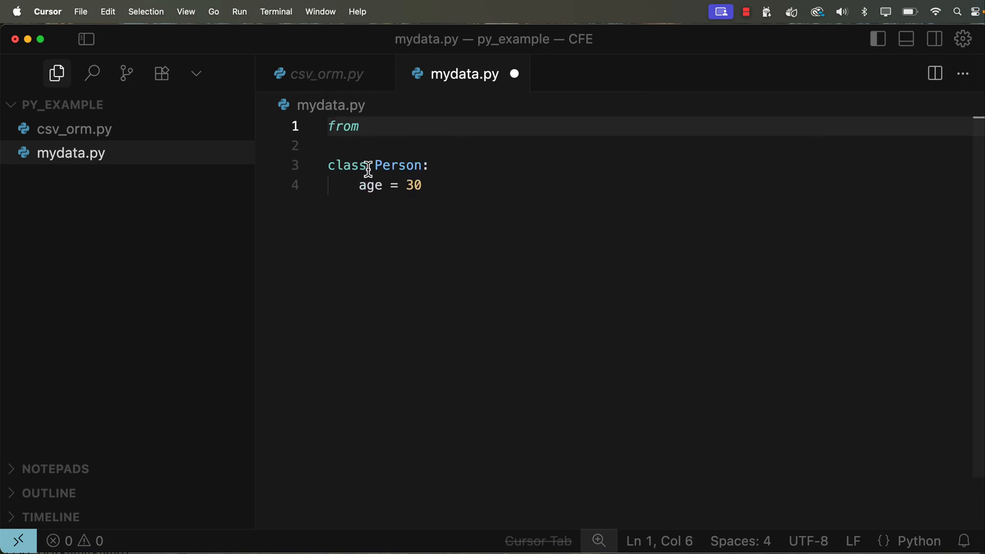
type("csv_orm")
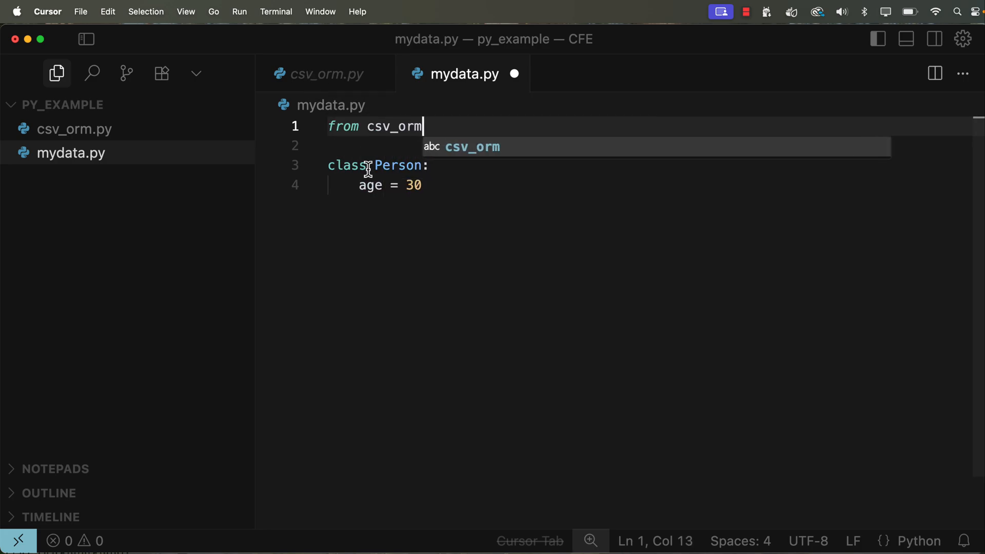
type(" import Model")
left_click(328, 165)
double_click(502, 127)
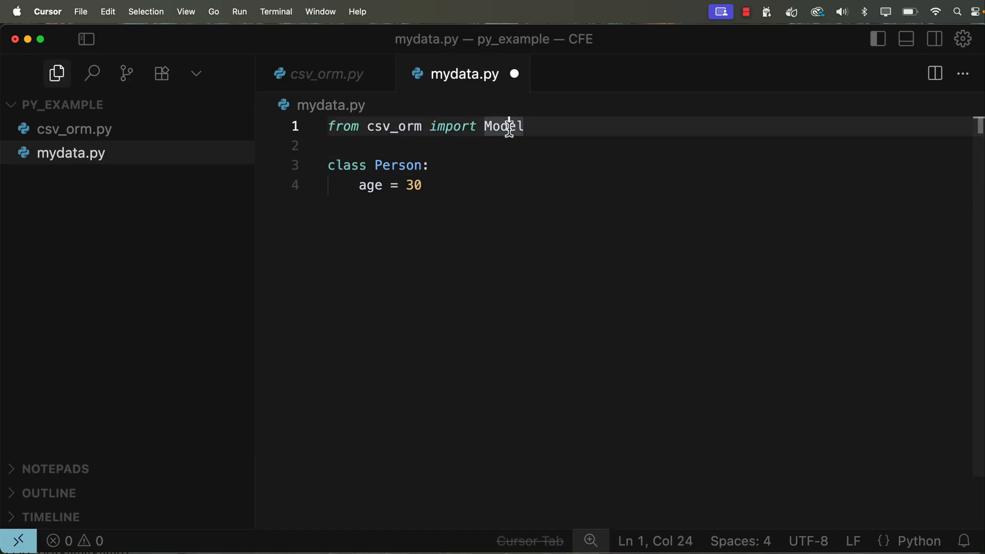
left_click(326, 73)
key("super+shift+f")
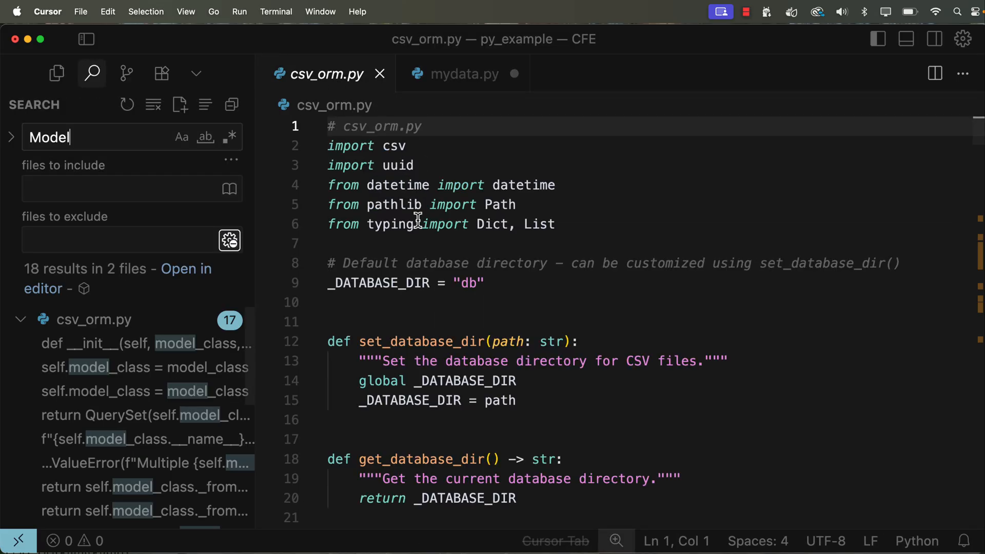
type("(")
left_click(127, 343)
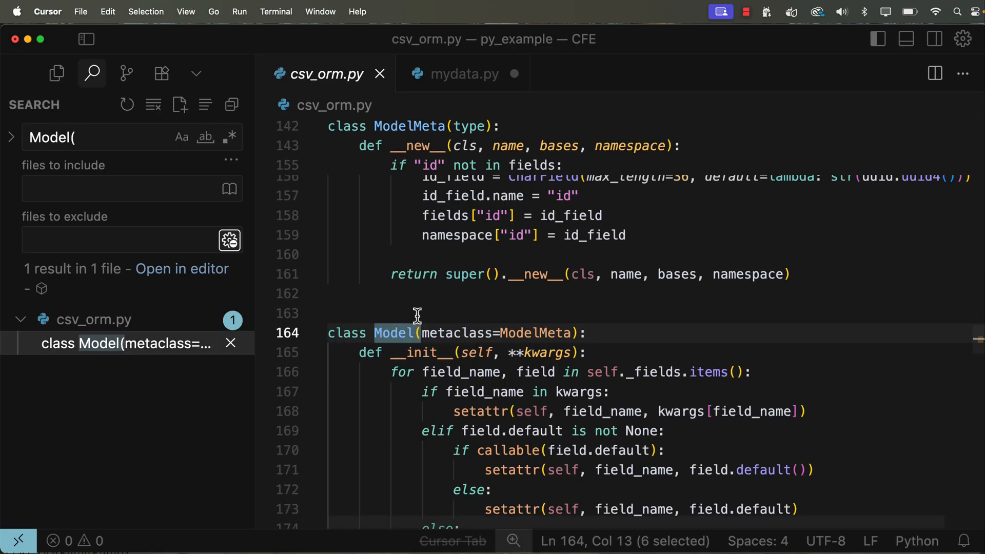
scroll(416, 330, "down", 10)
scroll(417, 329, "down", 10)
scroll(416, 329, "down", 5)
scroll(416, 329, "down", 6)
scroll(417, 330, "down", 4)
scroll(417, 330, "down", 6)
scroll(417, 330, "down", 3)
scroll(416, 332, "down", 9)
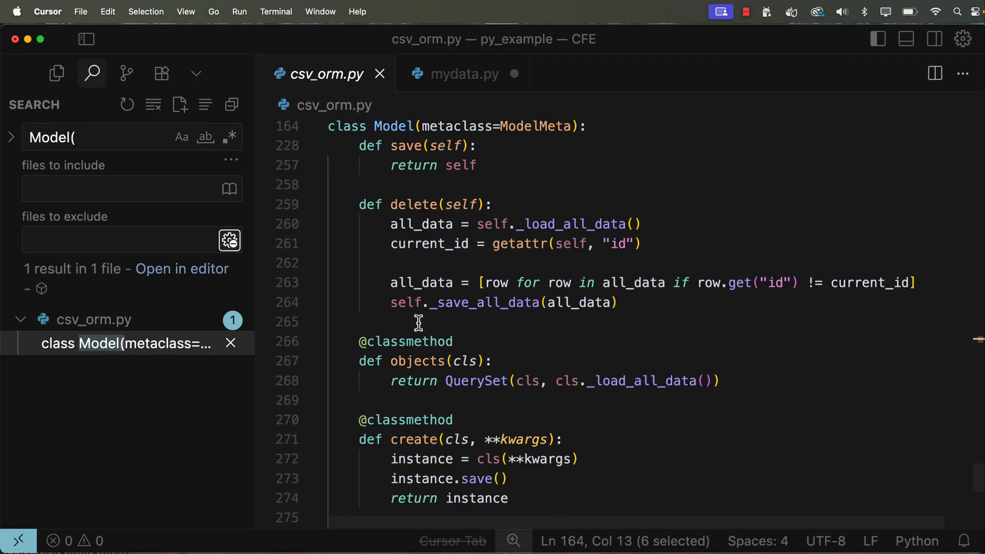
scroll(421, 302, "up", 3)
scroll(421, 302, "up", 3)
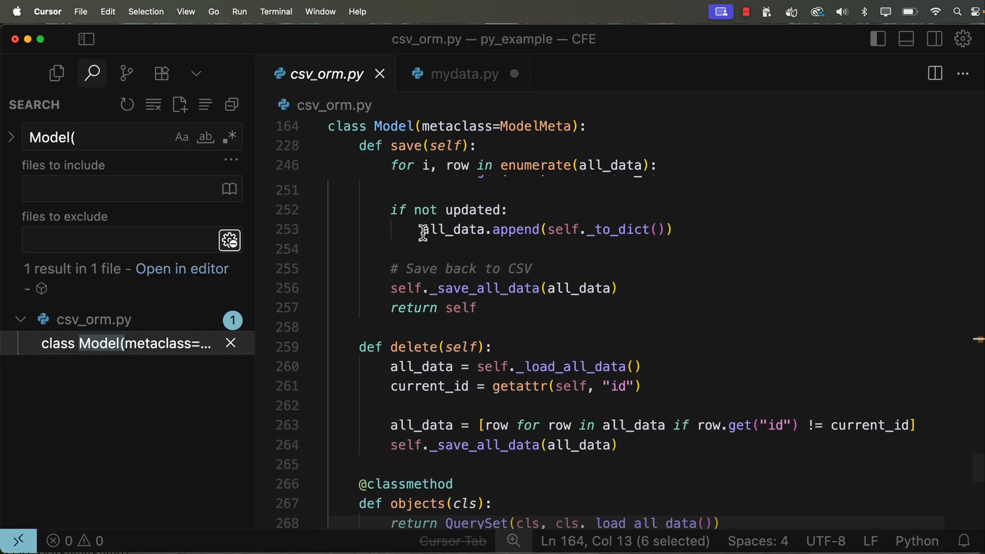
scroll(419, 367, "down", 5)
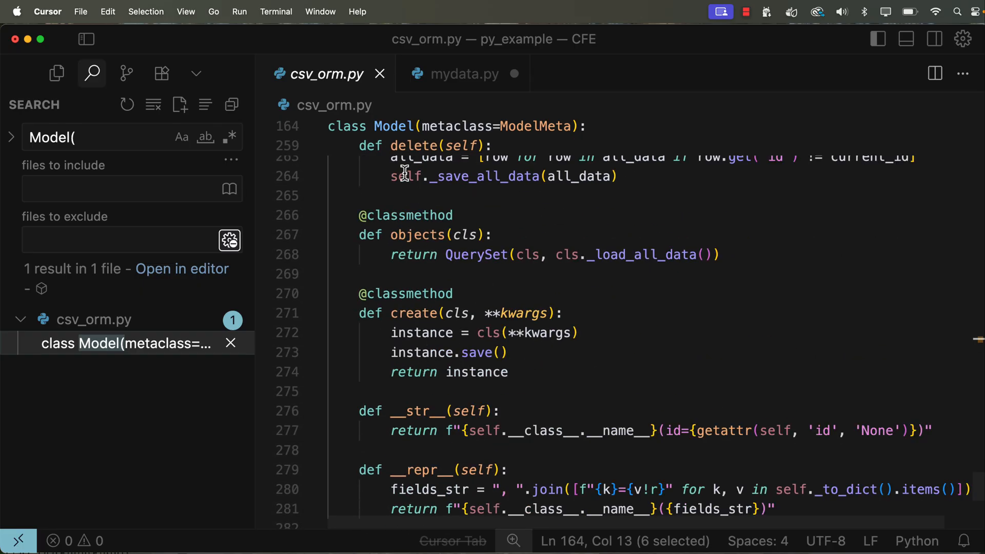
left_click(56, 73)
Step: Make Person subclass Model and extend the import with CharField, IntegerField and DateTimeField
left_click(419, 85)
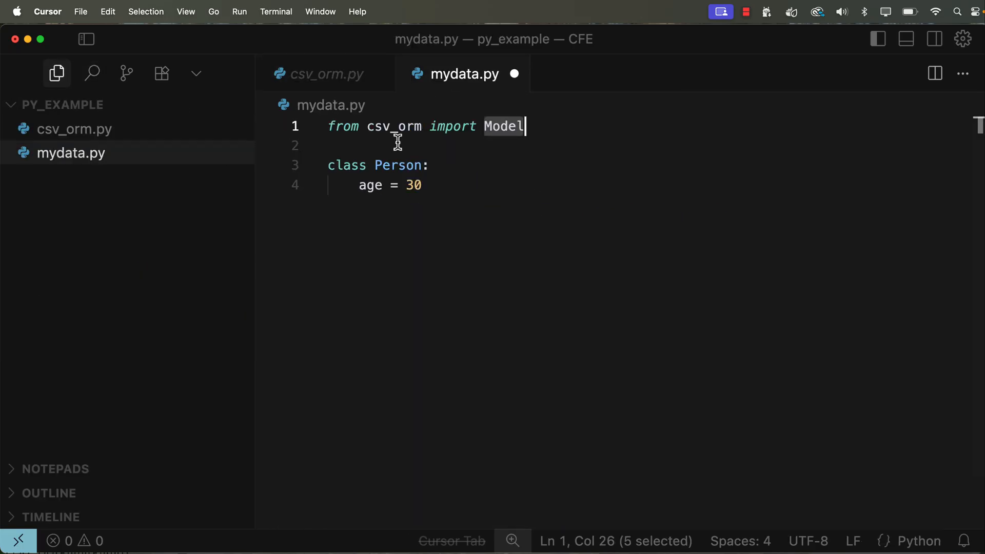
double_click(416, 165)
type("(Model")
left_click(539, 126)
type(", ")
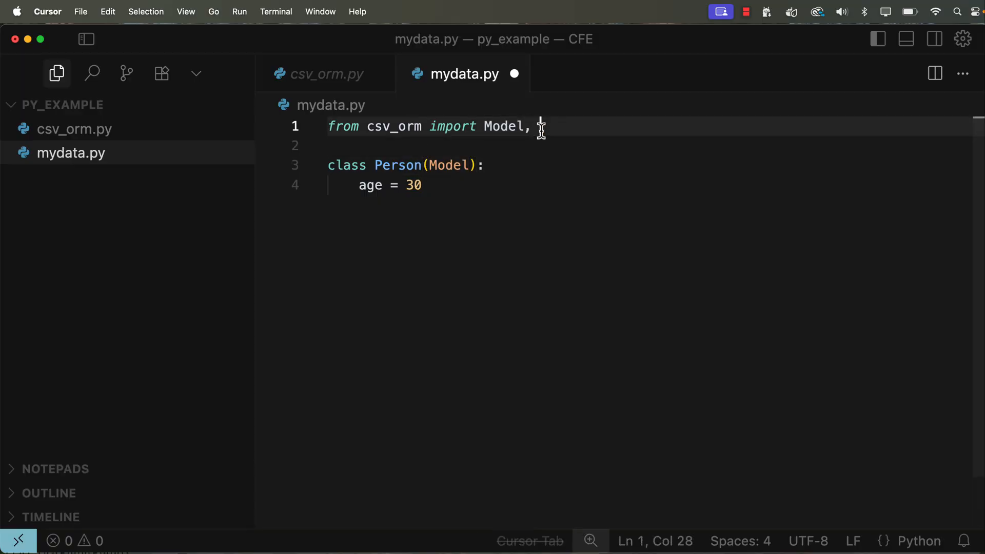
type("Cha")
key("Tab")
type("IntegerField, Date")
key("Tab")
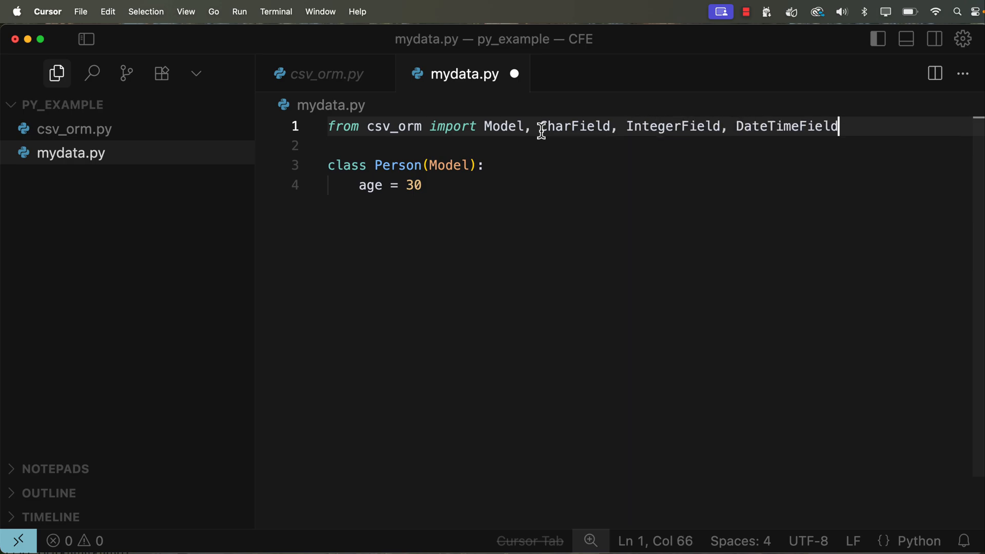
Step: Compare against the blog post's example import line in Chrome
key("super+Tab")
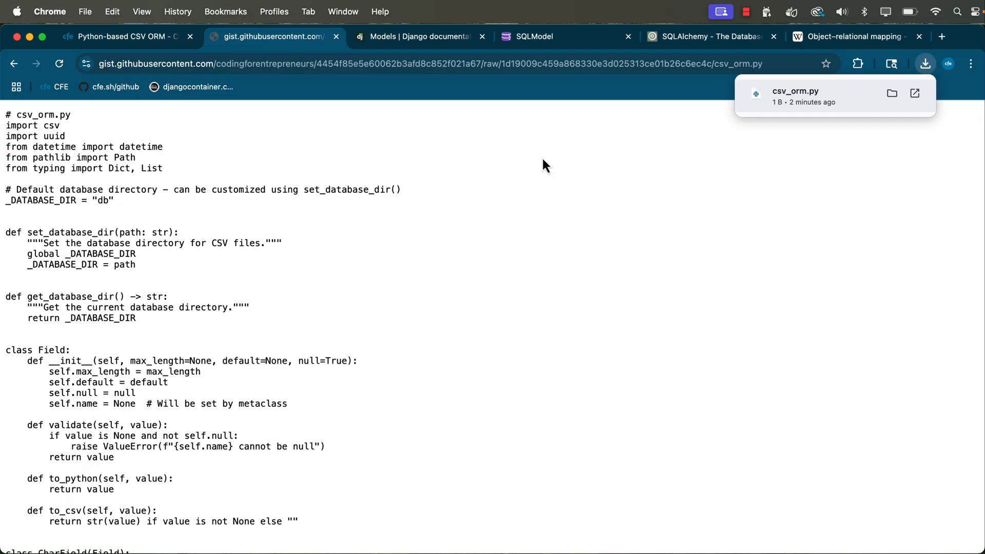
left_click(124, 36)
scroll(226, 298, "down", 10)
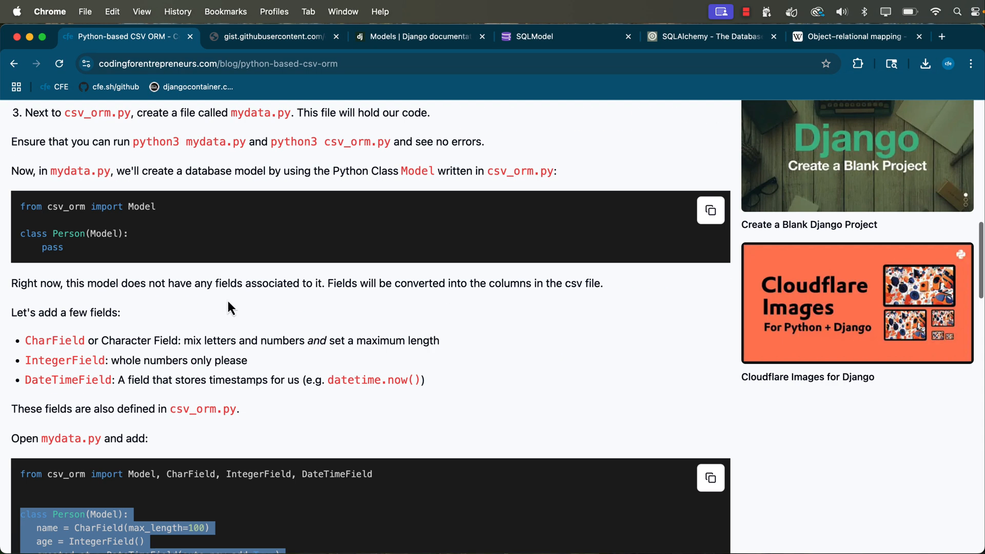
scroll(228, 299, "down", 5)
left_click_drag(128, 272, 372, 272)
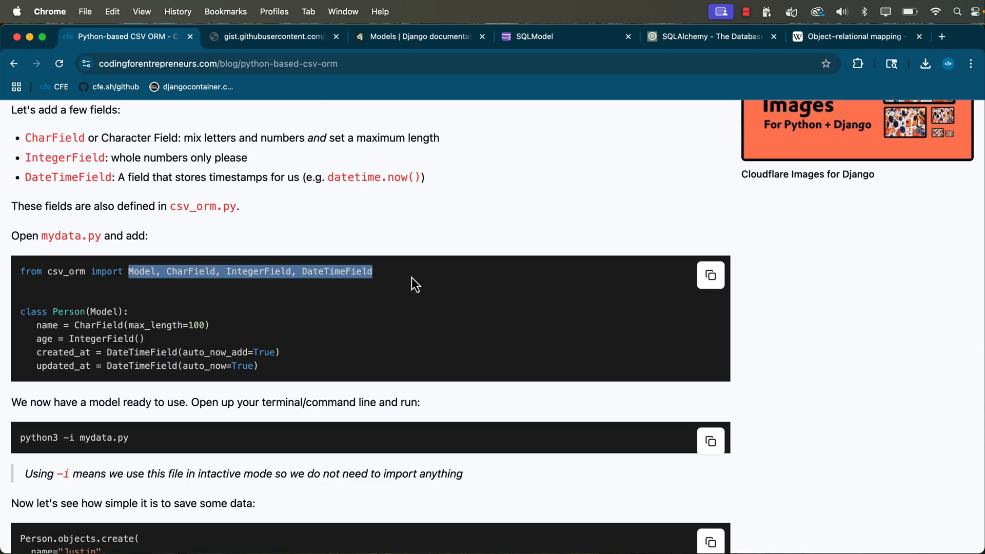
left_click(333, 352)
Step: Replace age's value 30 with IntegerField() and save mydata.py
key("super+Tab")
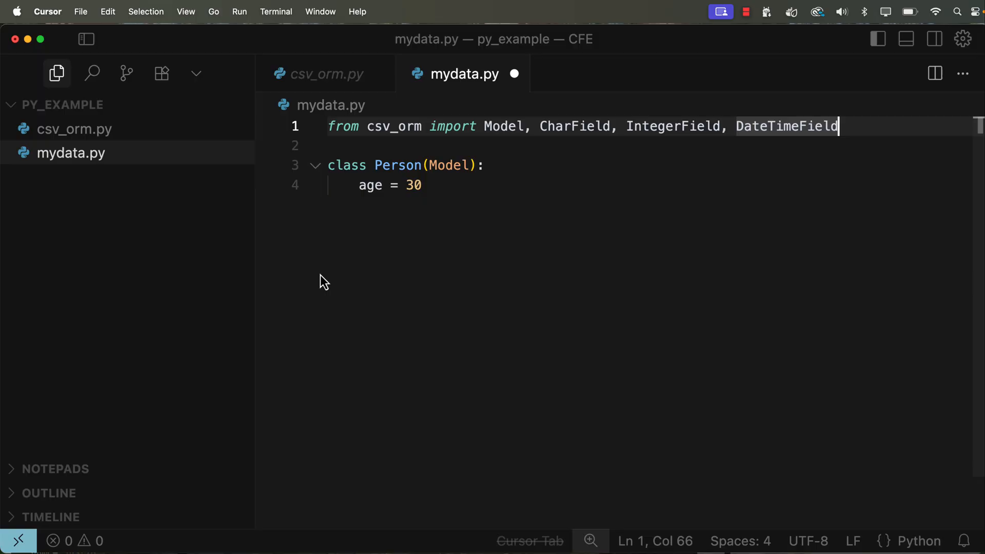
double_click(420, 185)
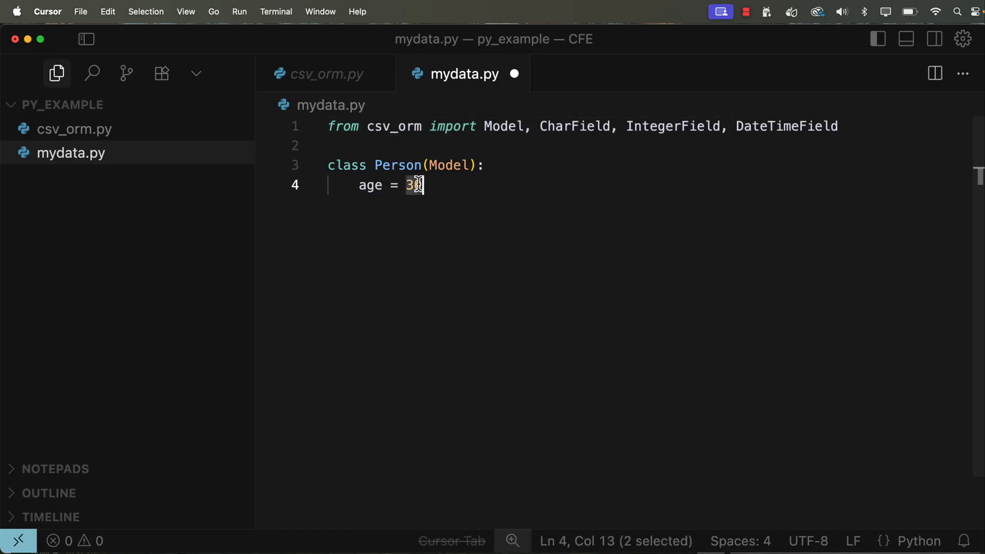
left_click(586, 146)
double_click(659, 126)
key("super+c")
double_click(419, 184)
key("super+v")
type("(")
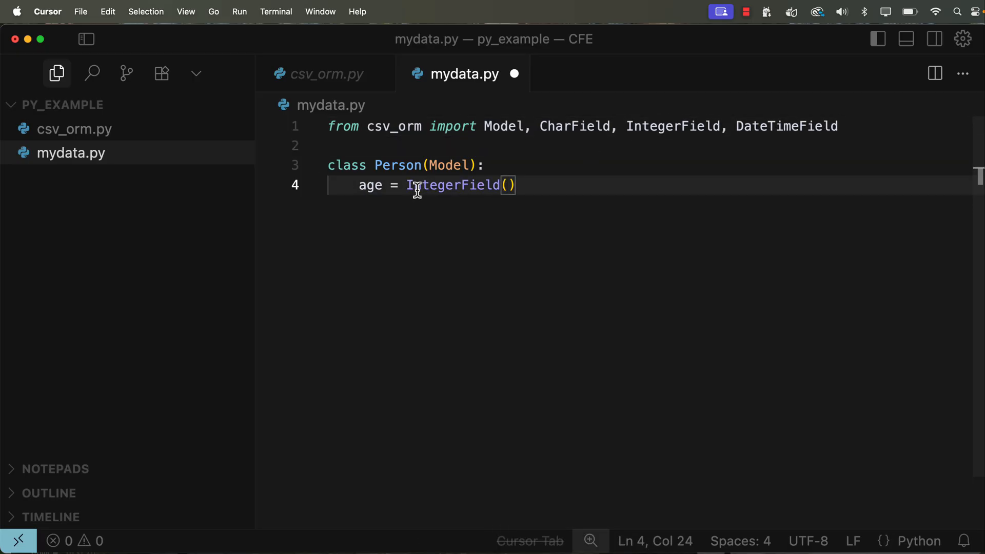
key("super+s")
key("ctrl+grave")
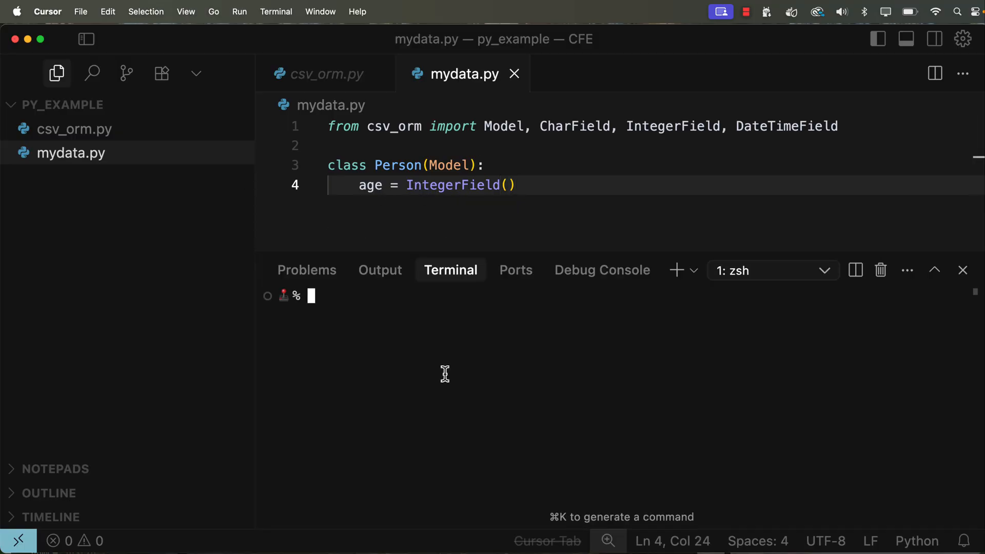
type("pytohn")
Step: Start python3 -i mydata.py and create bob = Person(age=30) in the session
key("BackSpace")
key("BackSpace")
type("hon3 -i ")
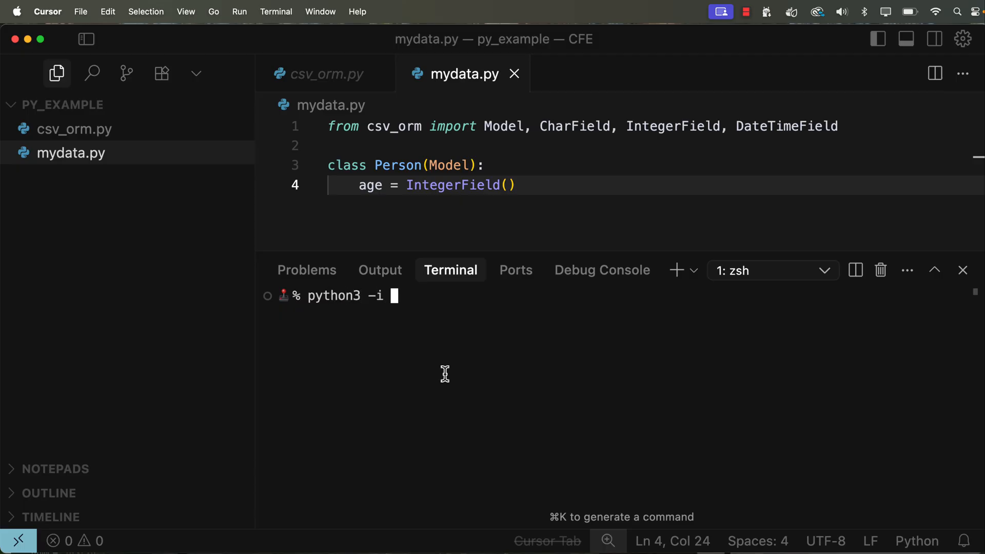
type("mydata.py")
key("Return")
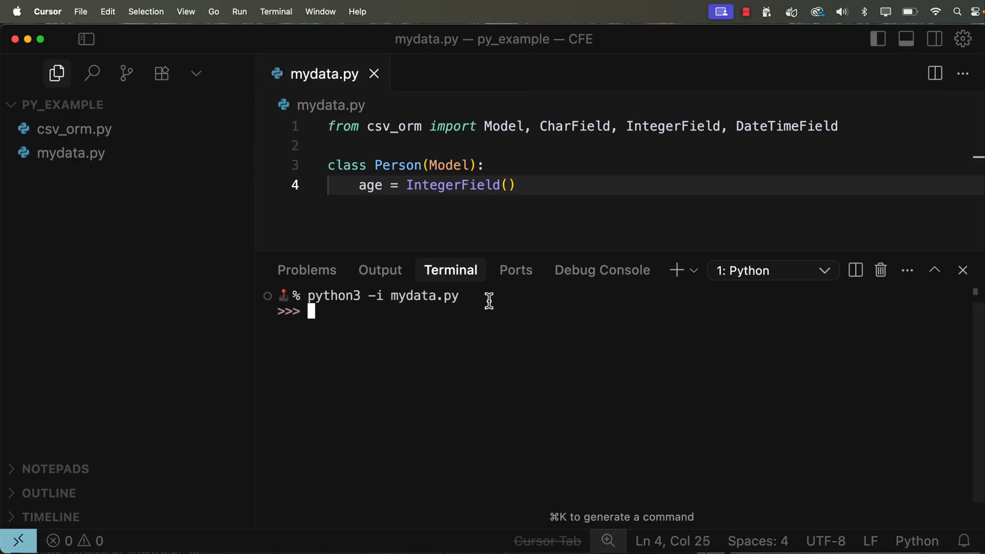
type("bob = Person")
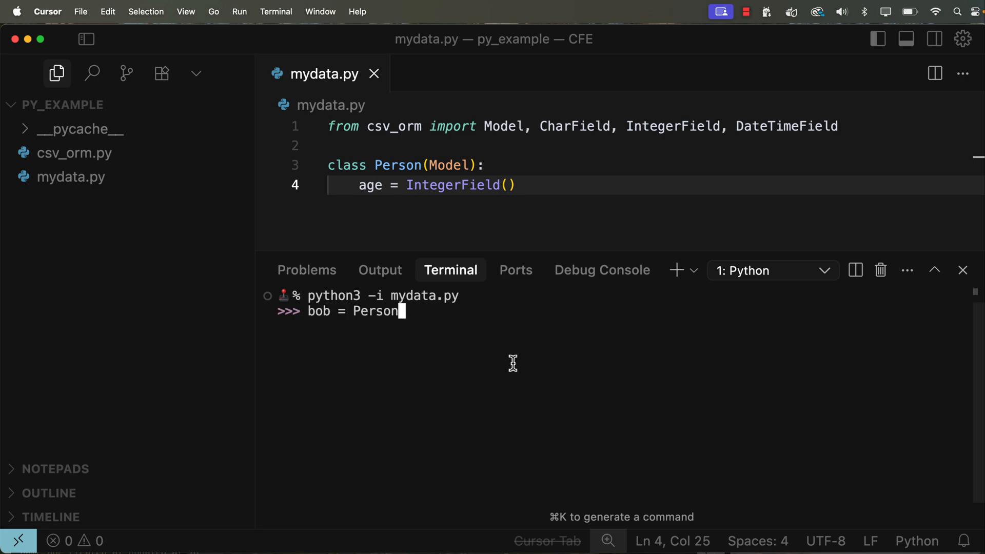
type("(age=")
type("30")
key("Return")
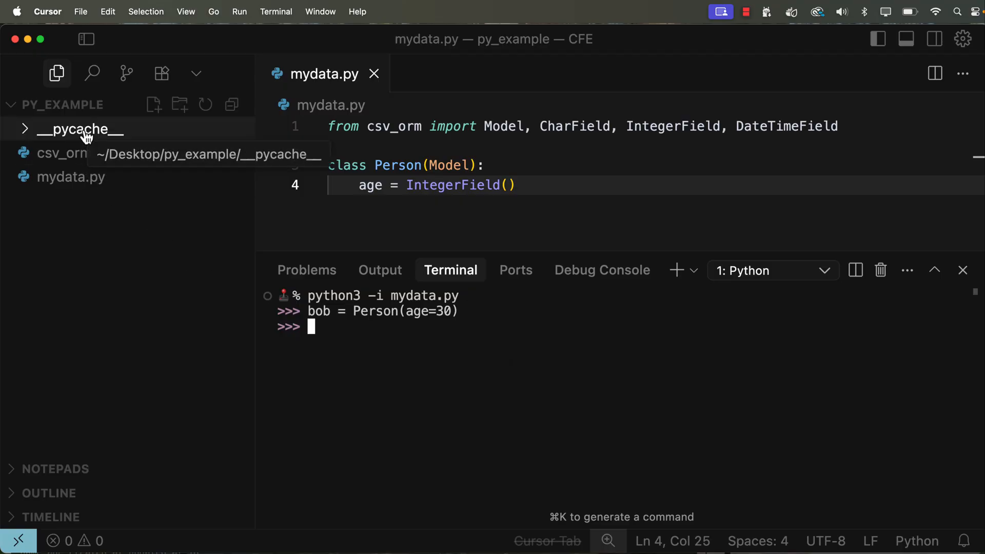
Step: Peek inside the __pycache__ folder in Explorer, then refocus the Python prompt
left_click(81, 131)
left_click(86, 135)
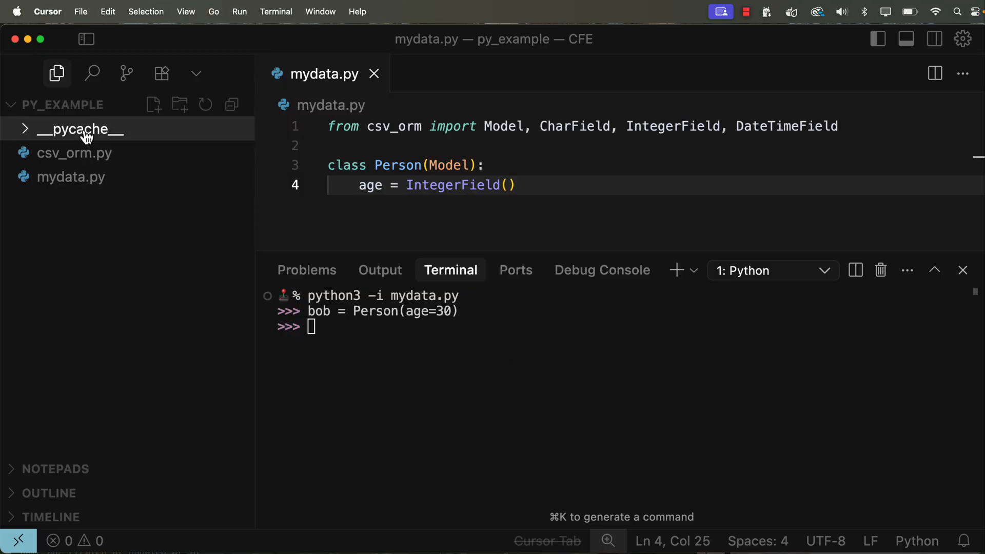
left_click(87, 135)
left_click(396, 379)
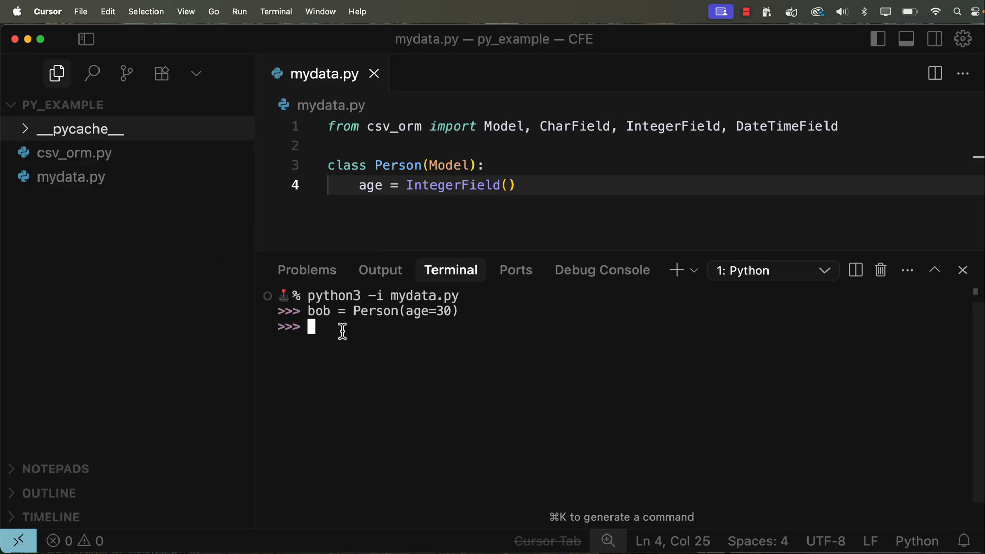
type("bob.save()")
Step: Save bob, creating db/person.csv, and view its age,id header and age-30 row
key("Return")
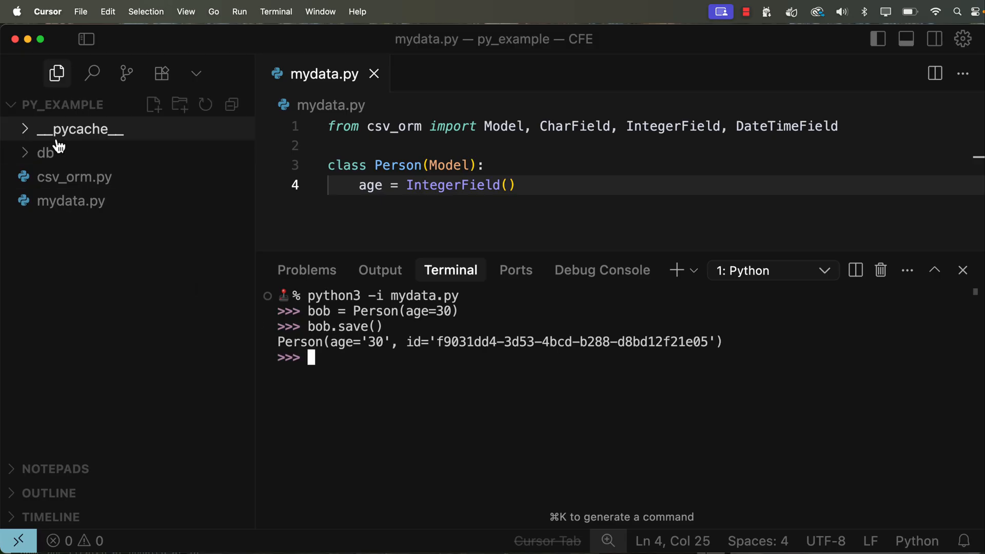
left_click(45, 153)
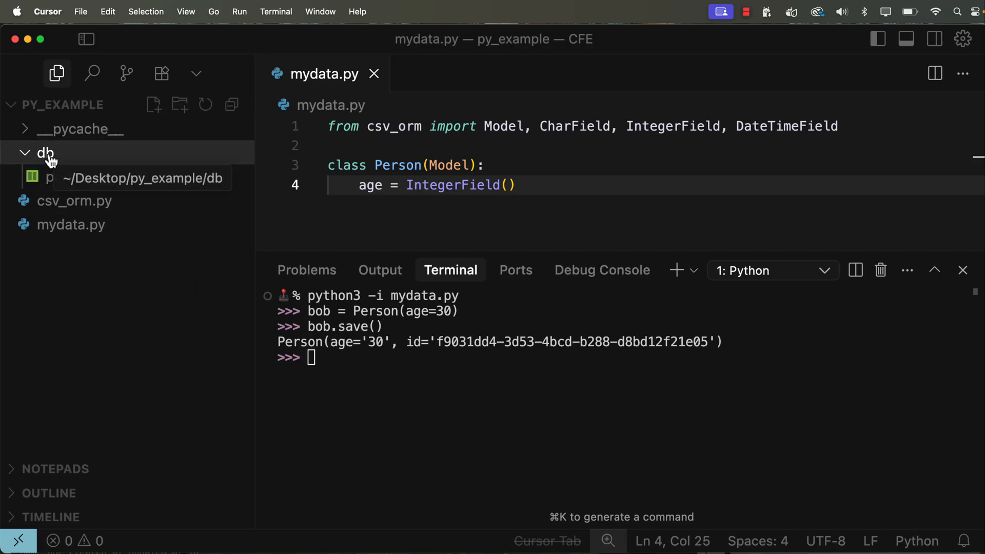
left_click(81, 177)
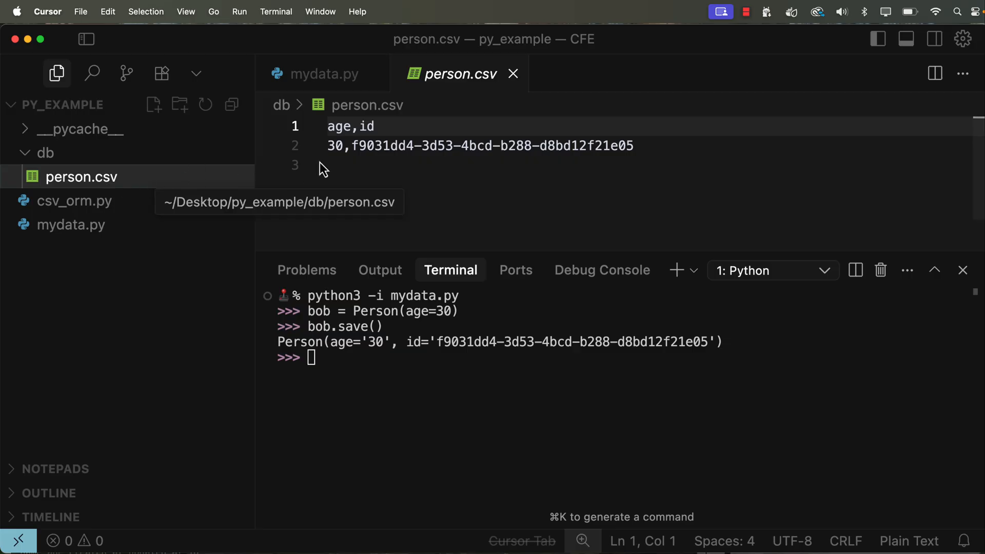
Step: Read csv_orm.py's Model methods with the terminal hidden, then return to mydata.py
left_click_drag(338, 145, 327, 126)
left_click(377, 166)
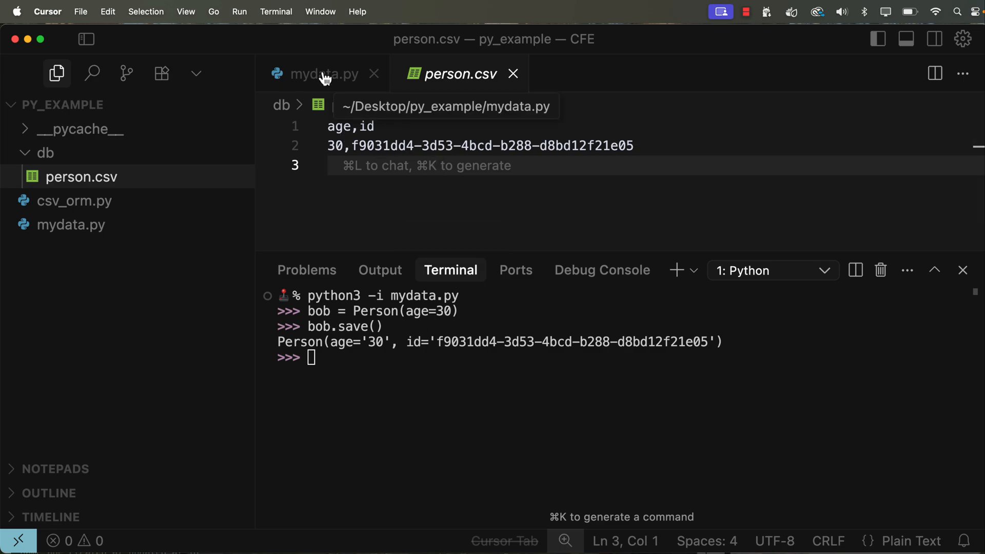
left_click(74, 201)
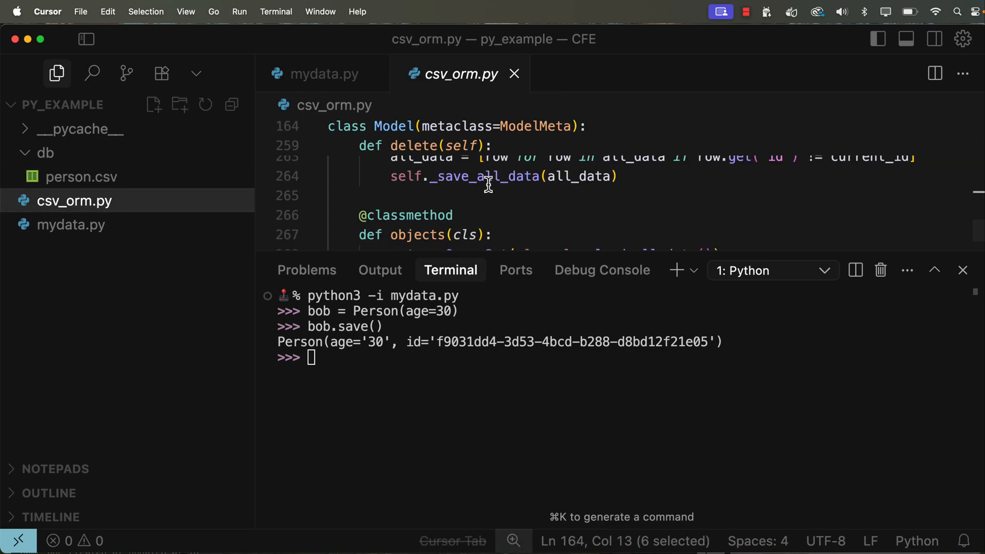
key("ctrl+grave")
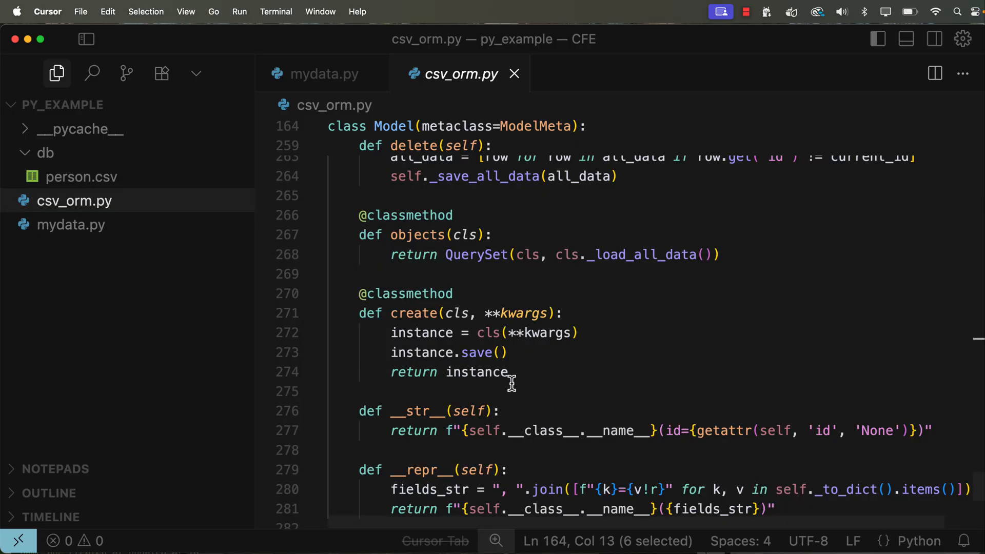
scroll(514, 404, "up", 10)
scroll(514, 404, "up", 10)
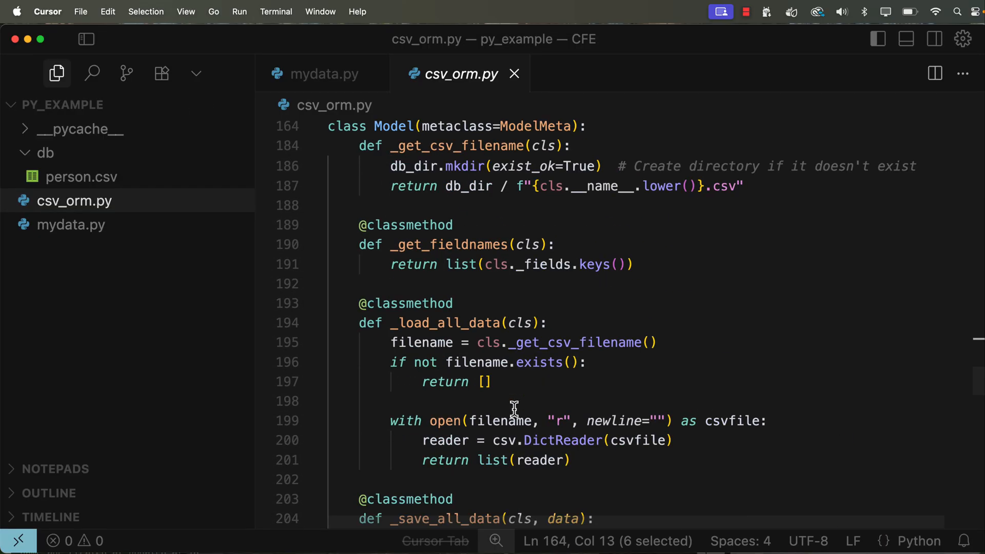
scroll(514, 408, "up", 5)
scroll(514, 408, "up", 5)
scroll(514, 408, "up", 1)
scroll(515, 408, "up", 1)
scroll(515, 409, "up", 3)
scroll(514, 407, "down", 8)
scroll(515, 408, "down", 4)
scroll(514, 409, "down", 8)
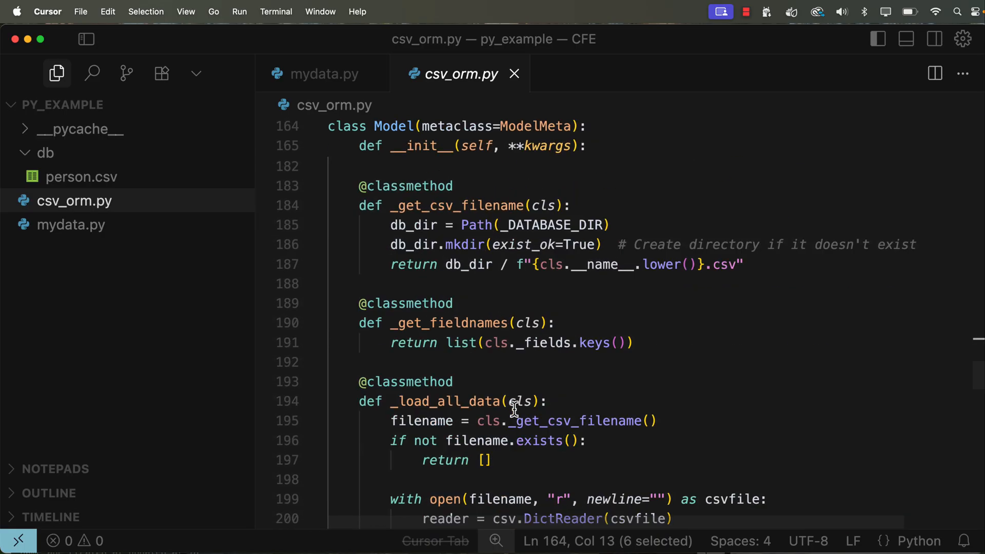
scroll(515, 409, "down", 5)
scroll(514, 408, "down", 8)
left_click(324, 75)
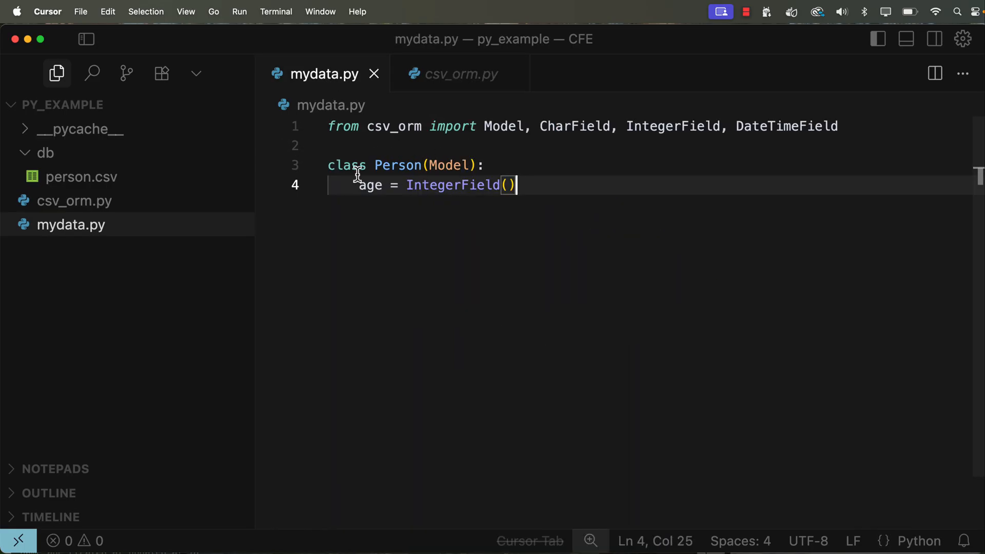
Step: Exit the Python session, clear the terminal and hide the panel
key("ctrl+grave")
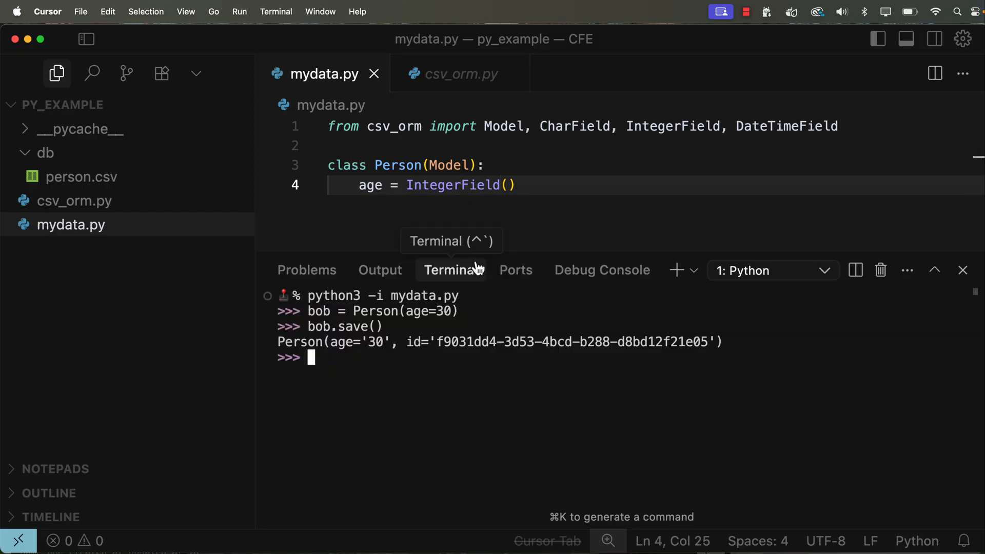
type("exit()")
key("Return")
type("clear")
key("Return")
key("super+j")
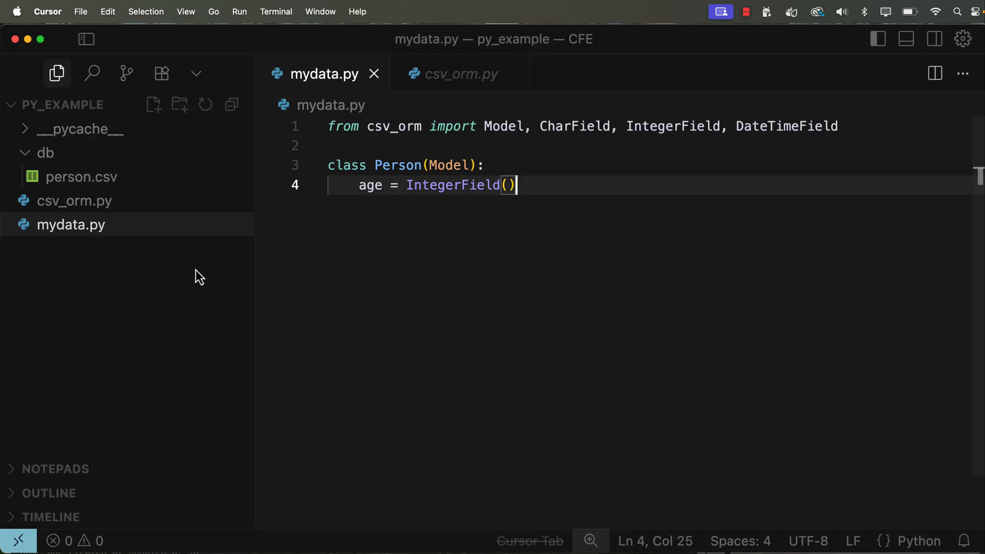
Step: Move the db folder with person.csv to Trash and place the caret after the class line
left_click(106, 154)
key("super+BackSpace")
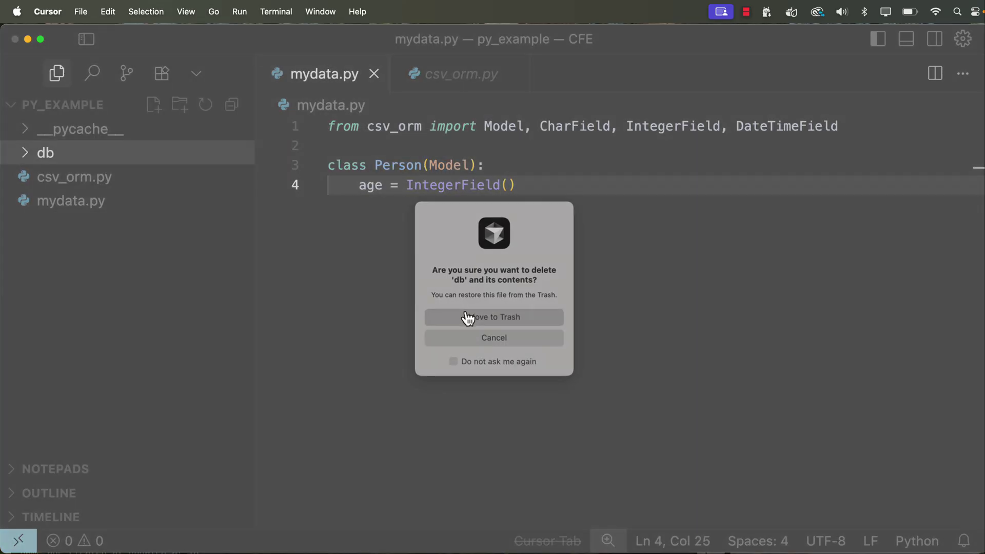
left_click(493, 317)
left_click(500, 166)
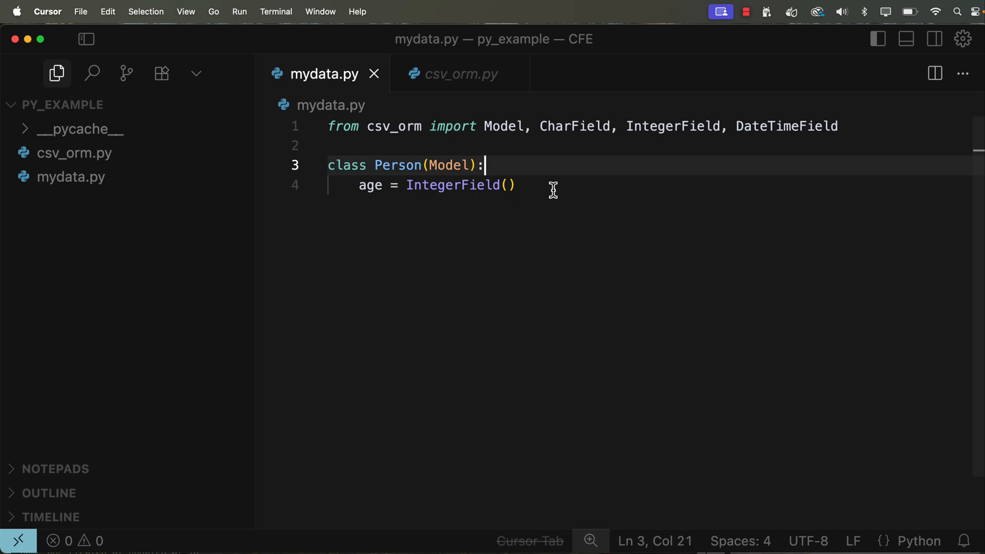
Step: Add a name = CharField line under class Person, copying CharField from the import
key("Return")
type("name =")
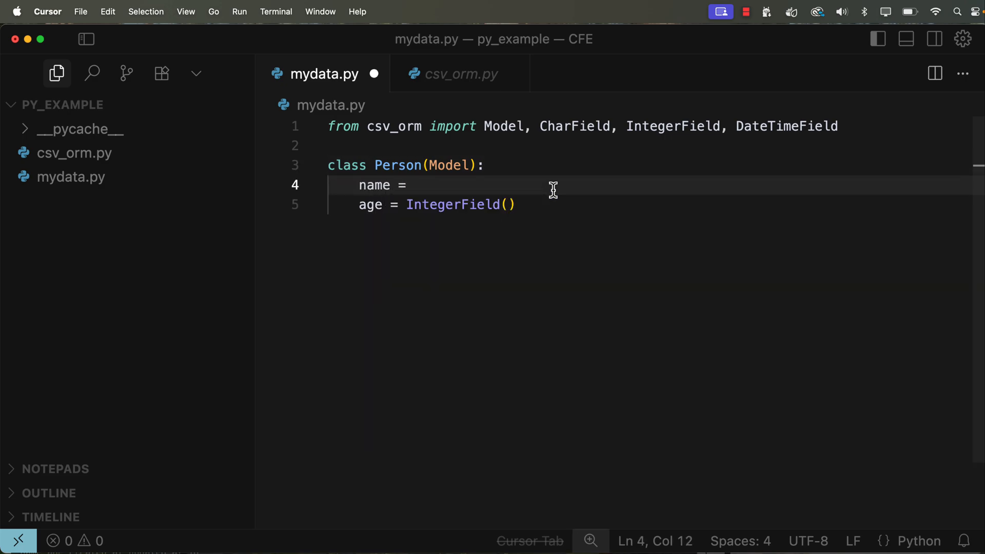
double_click(580, 126)
key("super+c")
left_click(470, 185)
key("super+v")
type("(ma")
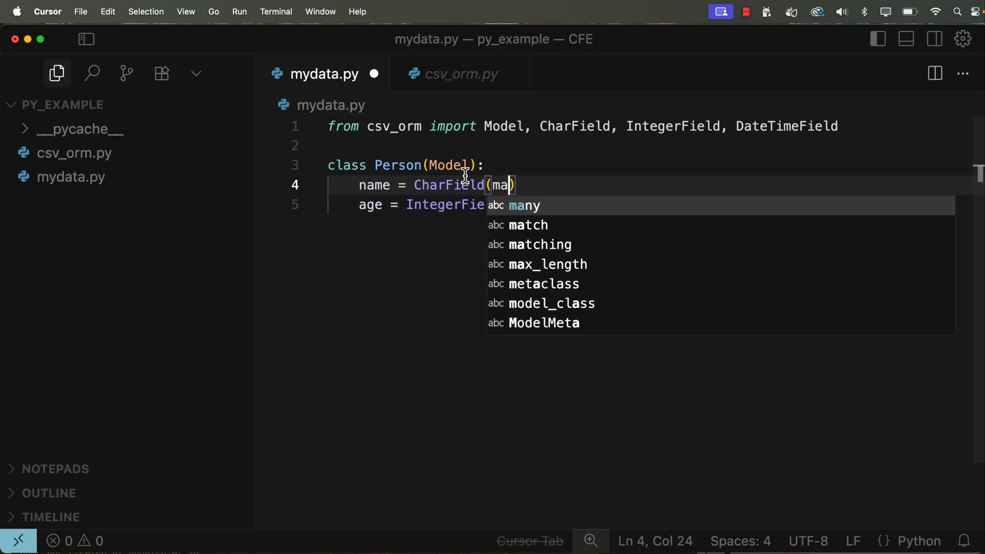
type("x_length")
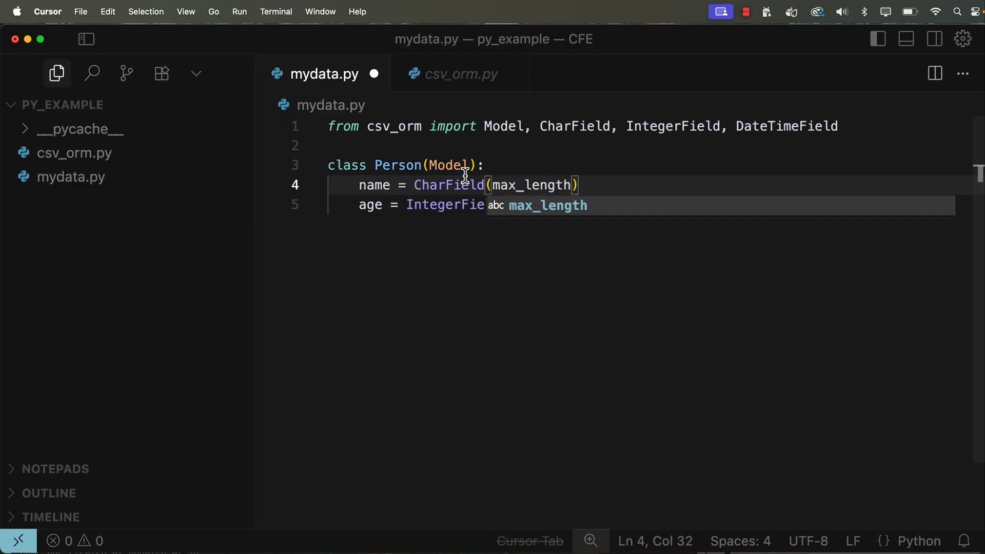
type("=120)")
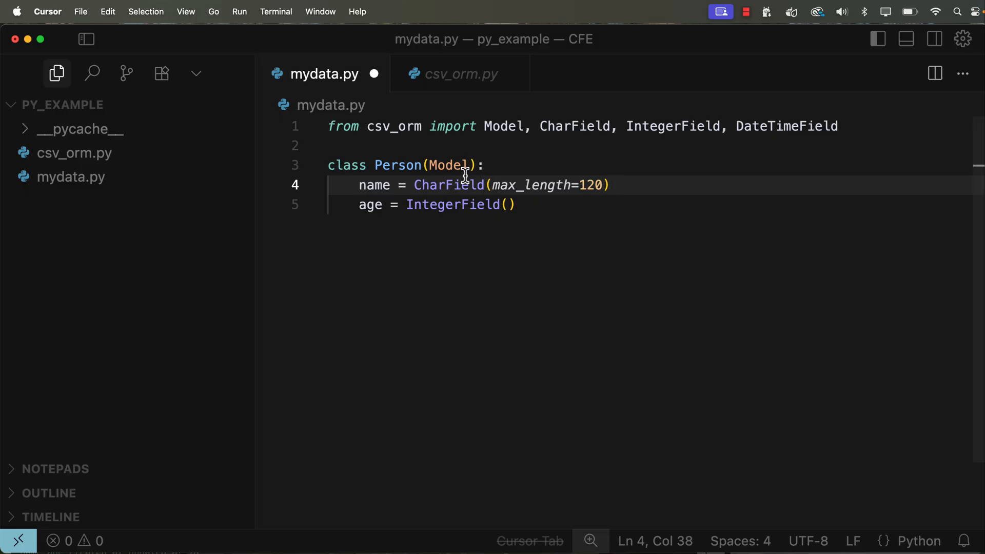
type(" \"abc123 ABC #$*(@#*(")
Step: Remove the stray test string, stray number after IntegerField() and # SQL comment
left_click_drag(625, 184, 794, 185)
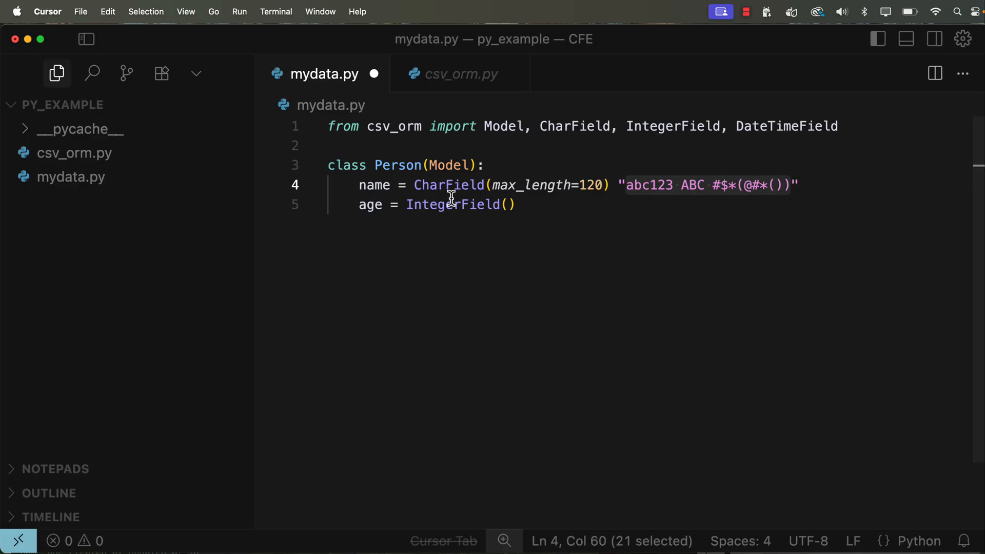
left_click(531, 205)
type("30")
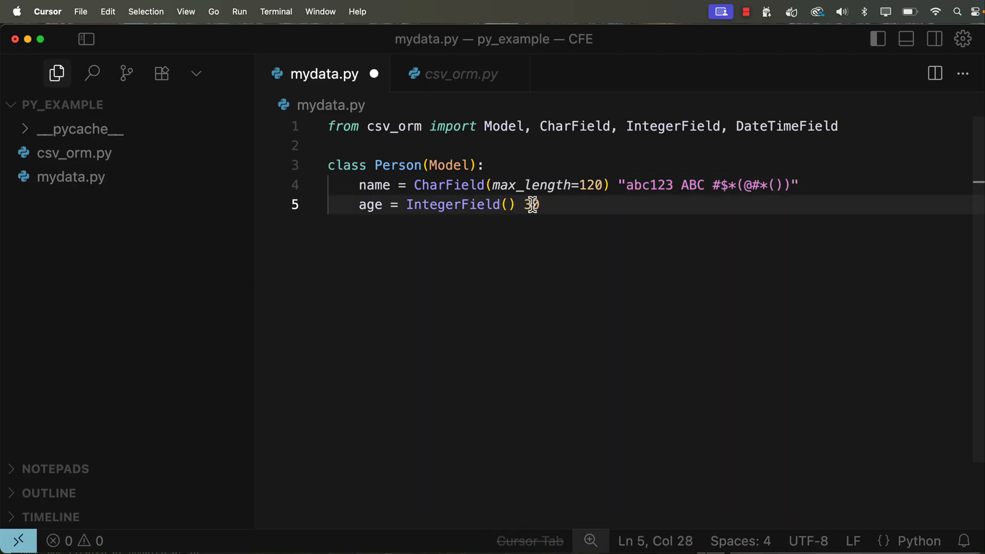
key("BackSpace")
key("BackSpace")
type("10921")
double_click(539, 204)
key("BackSpace")
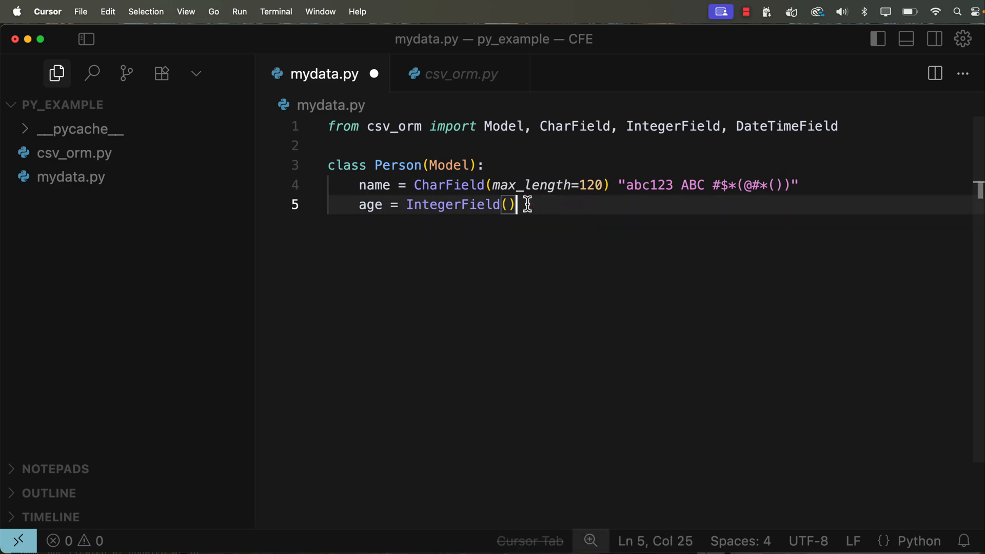
left_click_drag(613, 185, 817, 184)
key("BackSpace")
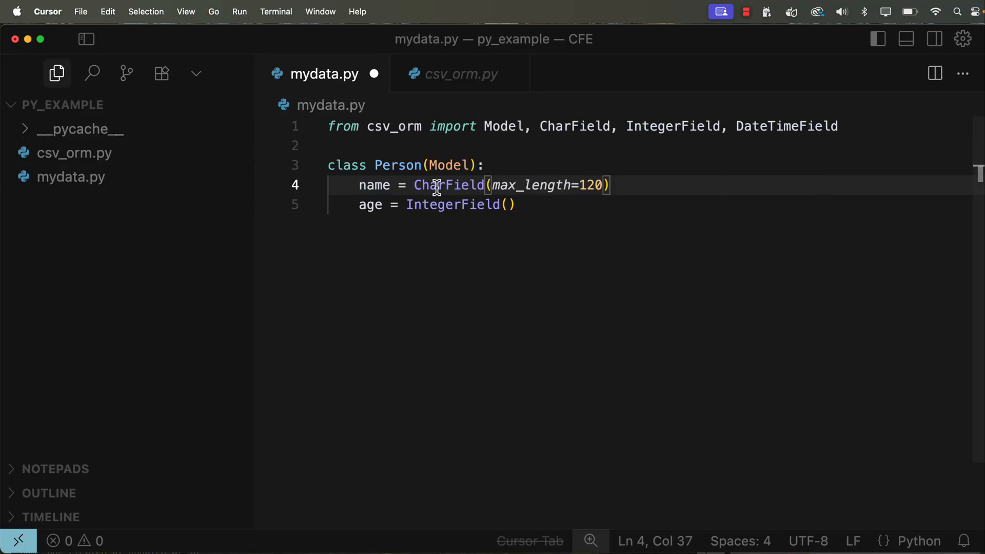
type(" # SQL")
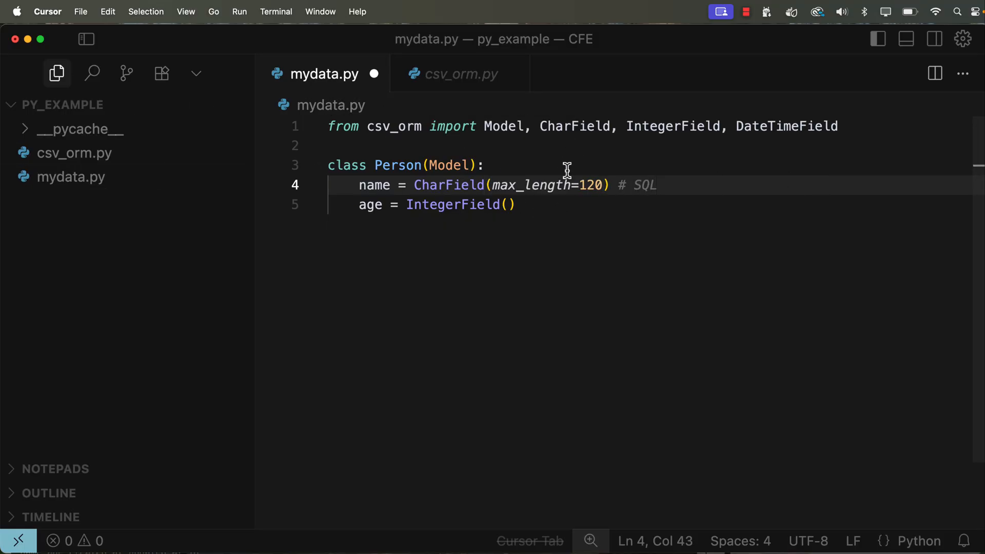
key("super+z")
Step: Save mydata.py with name = CharField(max_length=120) and bring up the terminal
left_click(520, 204)
key("super+s")
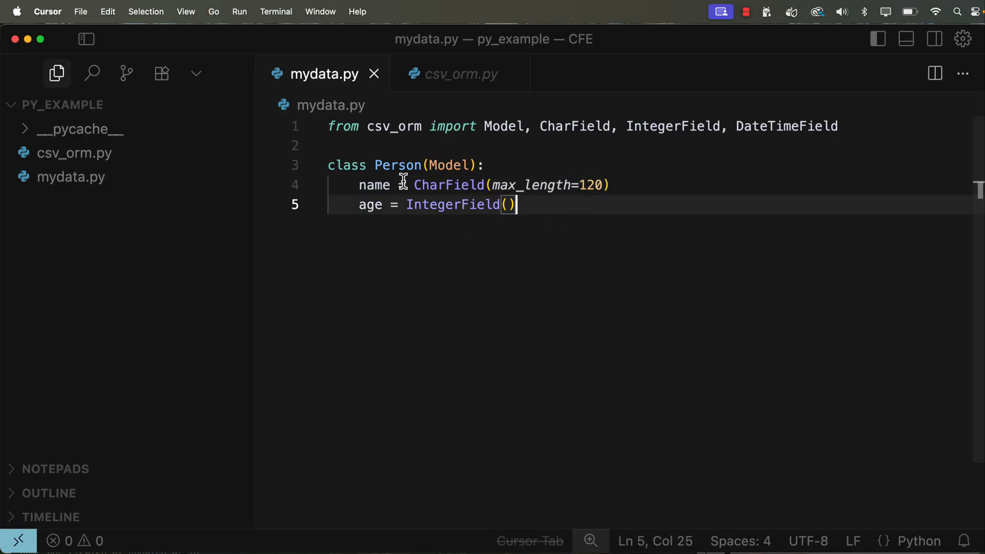
key("ctrl+grave")
type("python3 -i mydata.py")
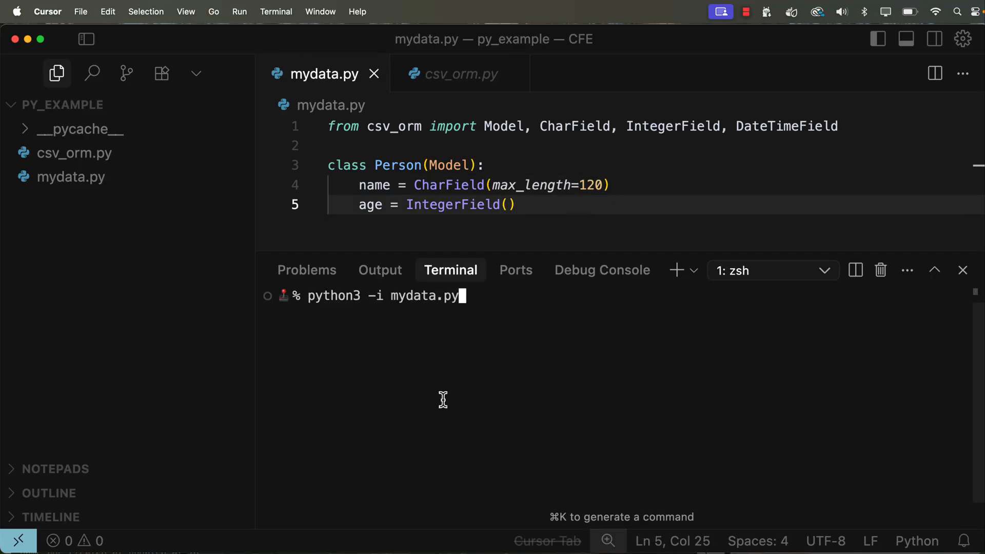
Step: Run mydata.py interactively, create bob = Person(name="bob", age=20), show his name and save him
key("Return")
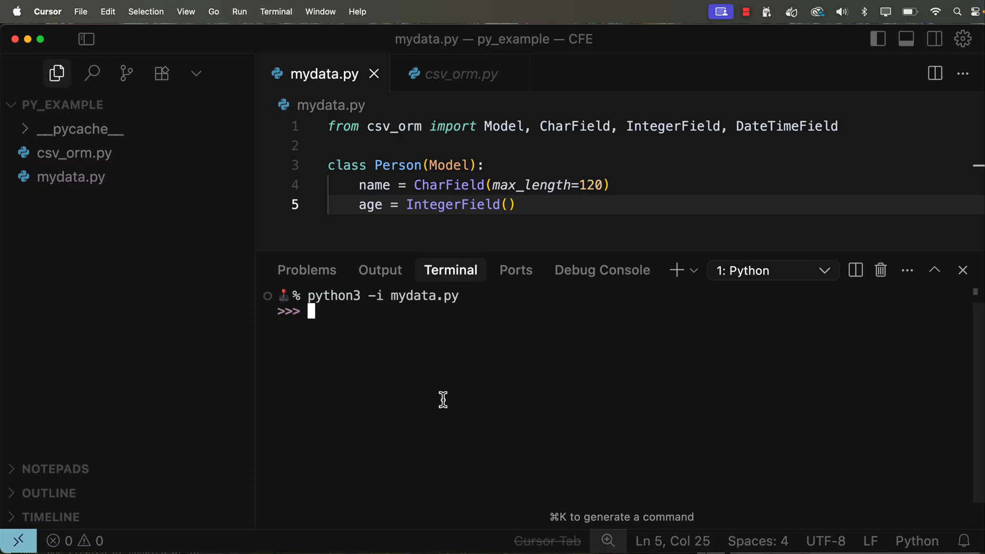
type("bob = Person")
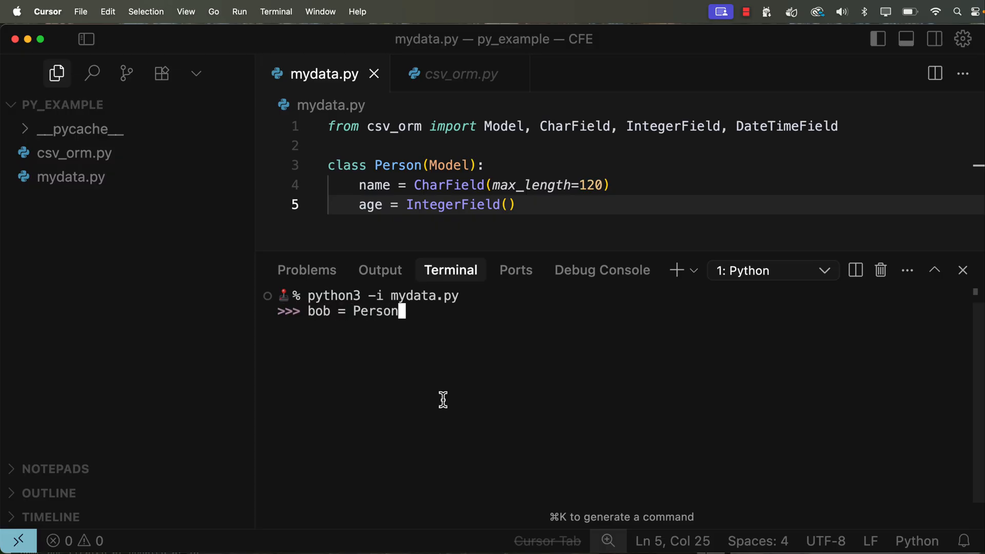
type("(name=\"bob\"")
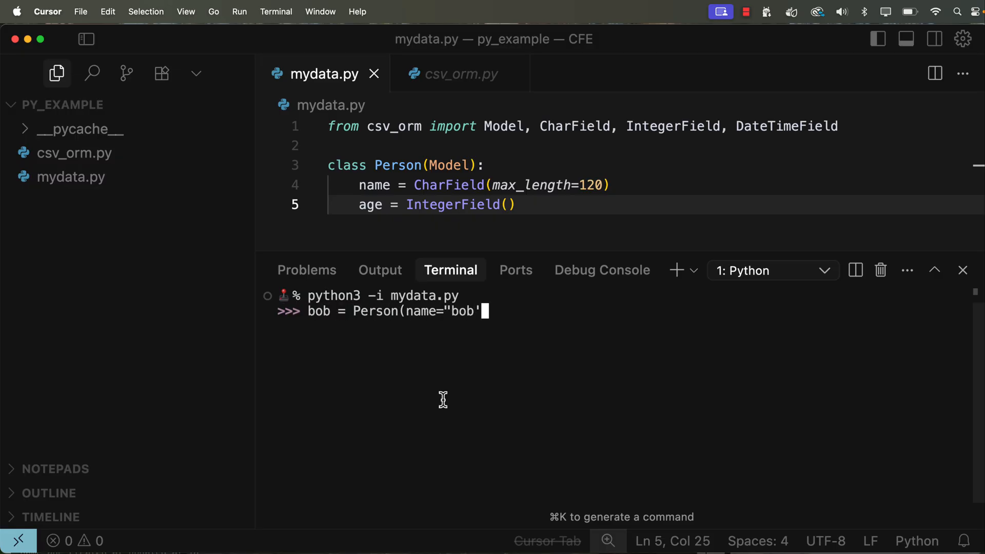
type(", age=")
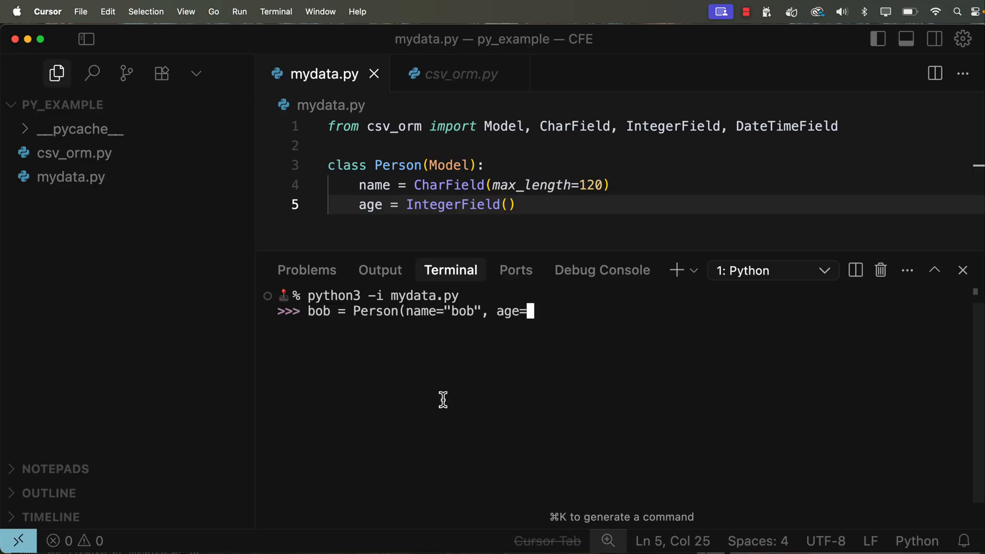
type("20)")
key("Return")
type("bob.name")
key("Return")
type("bob.save()")
key("Return")
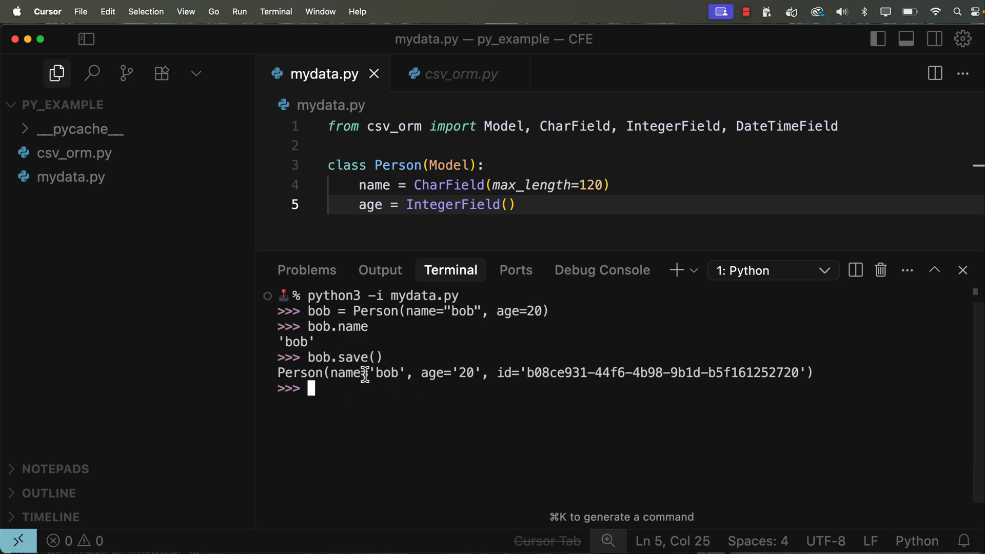
Step: View the name,age,id row written to db/person.csv, then refocus the terminal
left_click(56, 154)
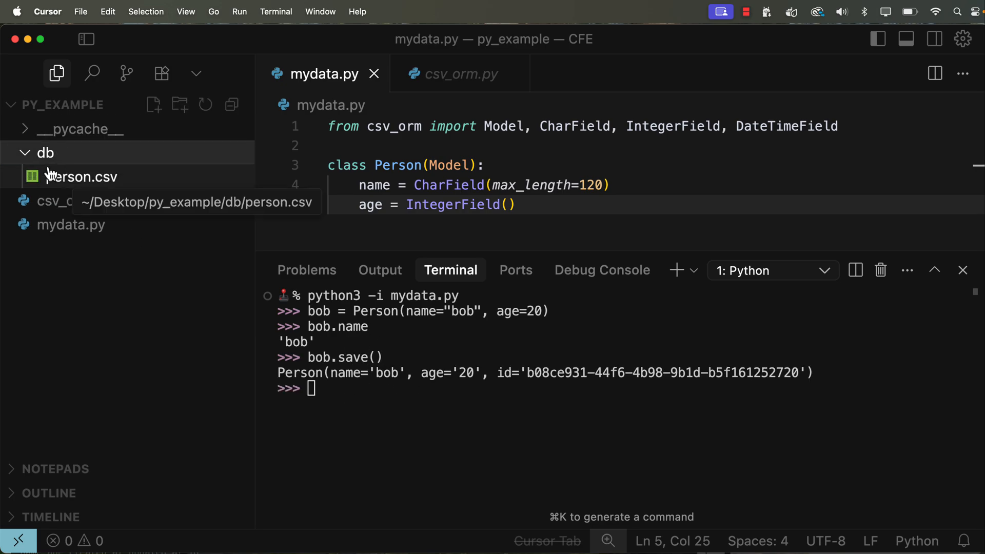
left_click(81, 177)
left_click(429, 441)
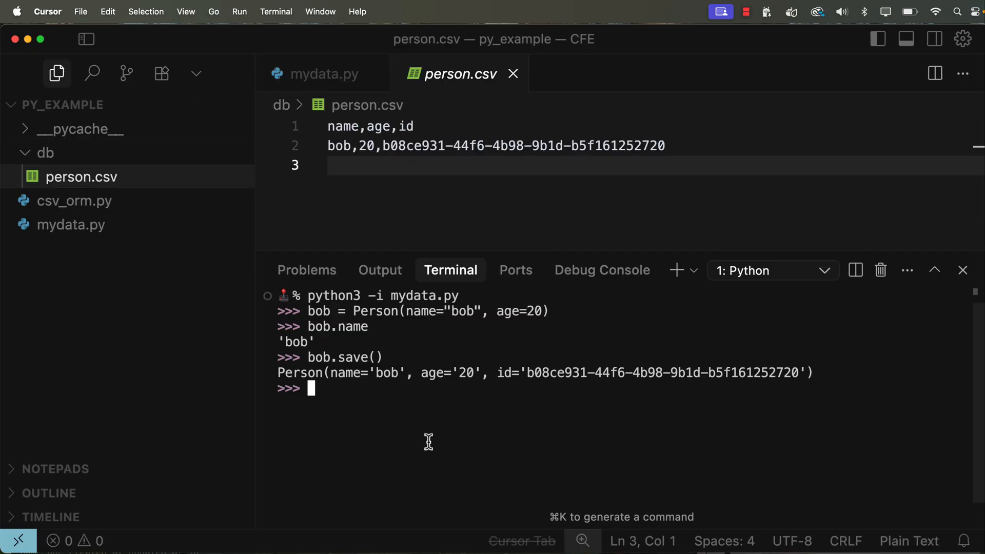
type("exit()")
Step: Exit and restart the interactive session, confirming bob now raises a NameError
key("Return")
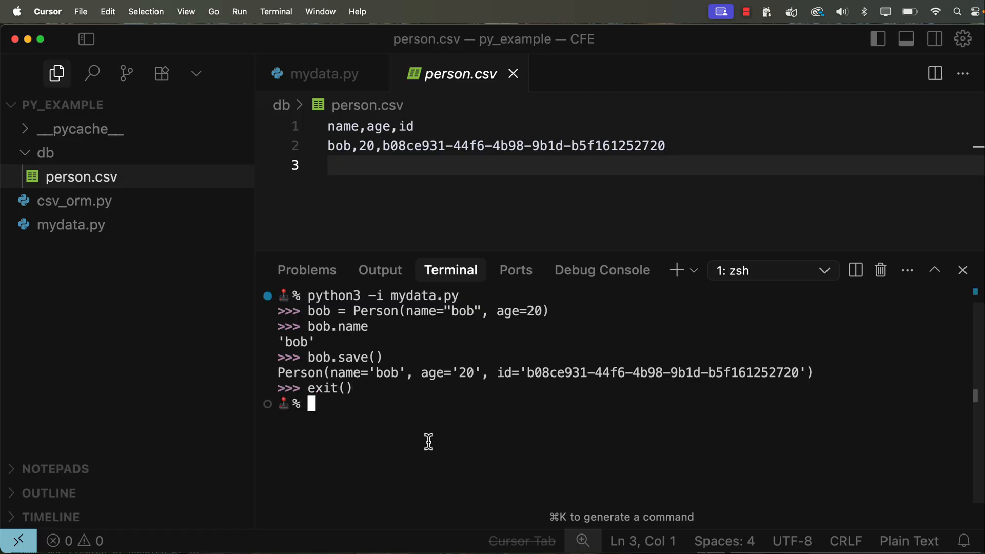
key("Up")
key("Return")
type("bob")
key("Return")
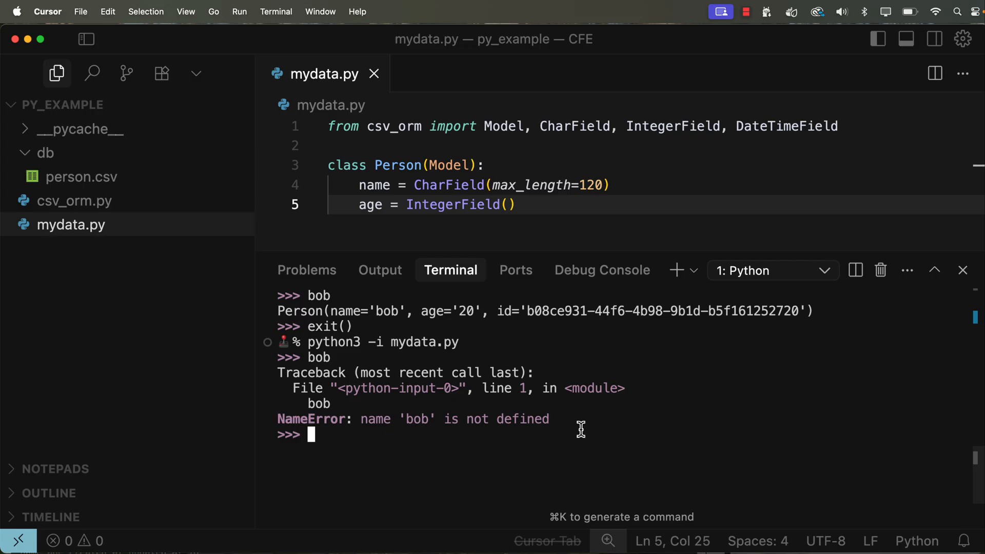
type("bob = Person.objects()")
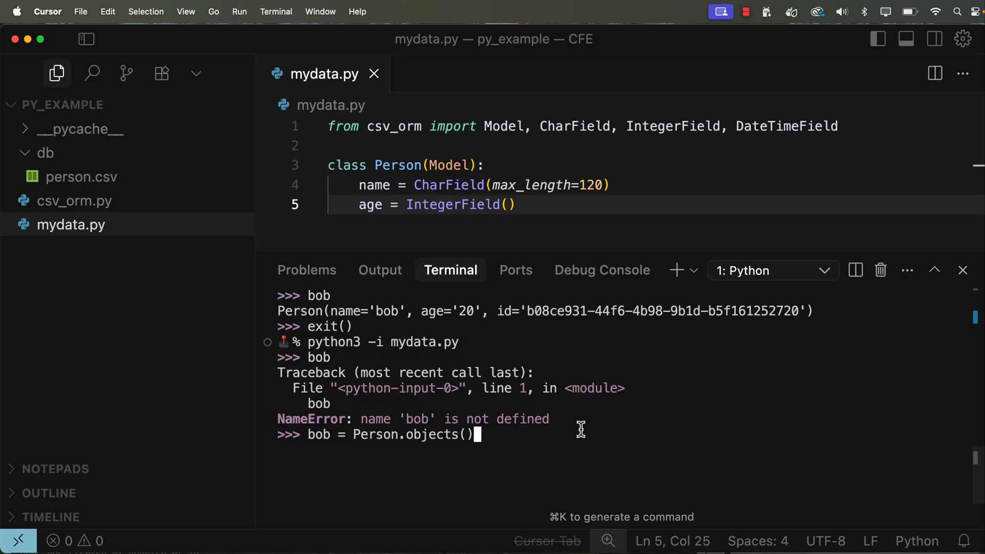
type(".get(name='bob')")
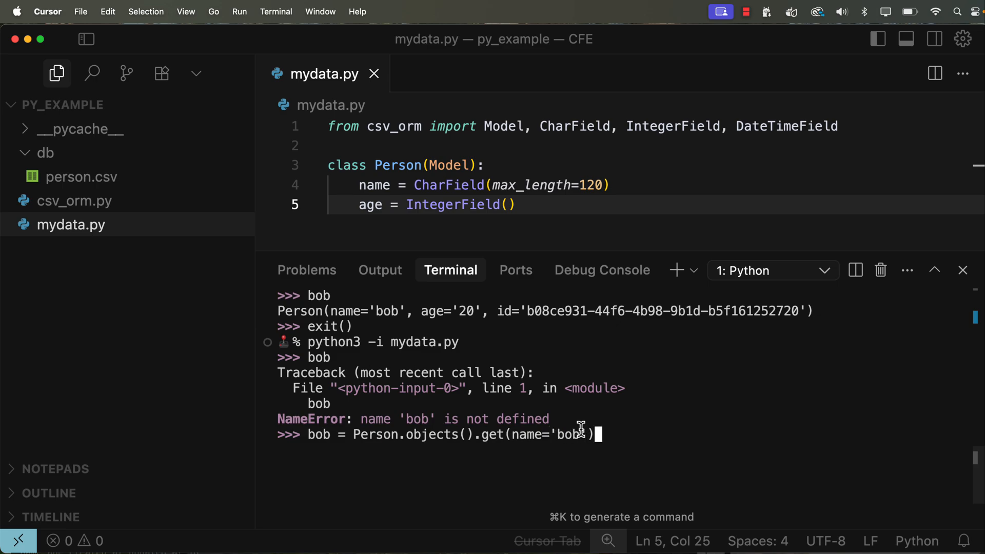
Step: Reload bob with Person.objects().get(name='bob') in the fresh session
key("Return")
type("bob")
Step: Set bob.age = 109, save it, and verify db/person.csv shows bob,109
key("Return")
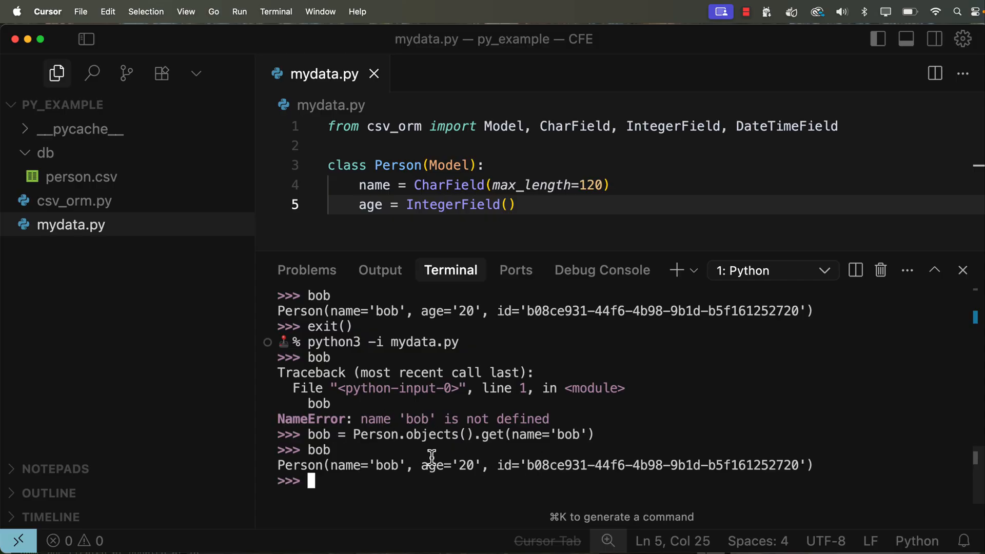
type("bob.age=109")
key("Return")
type("bob.save()")
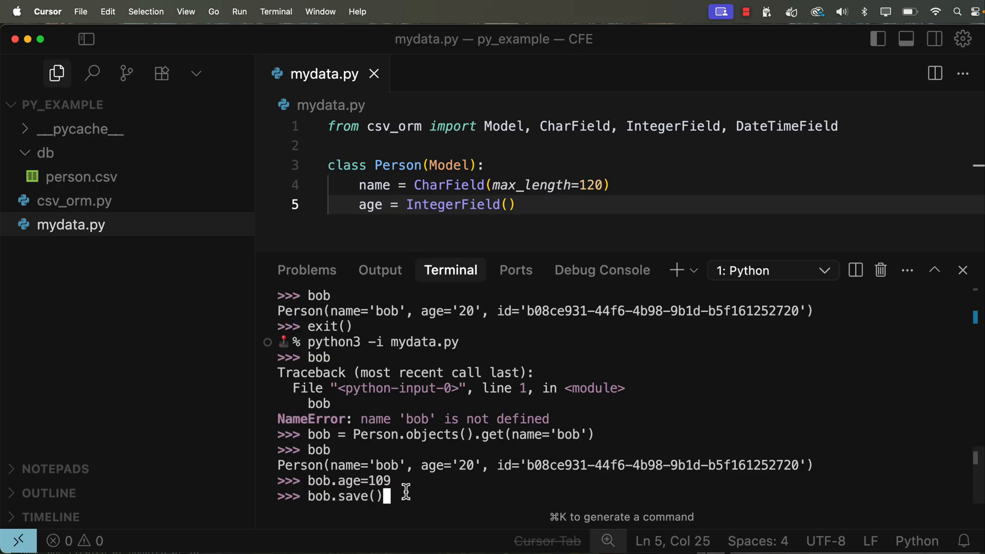
key("Return")
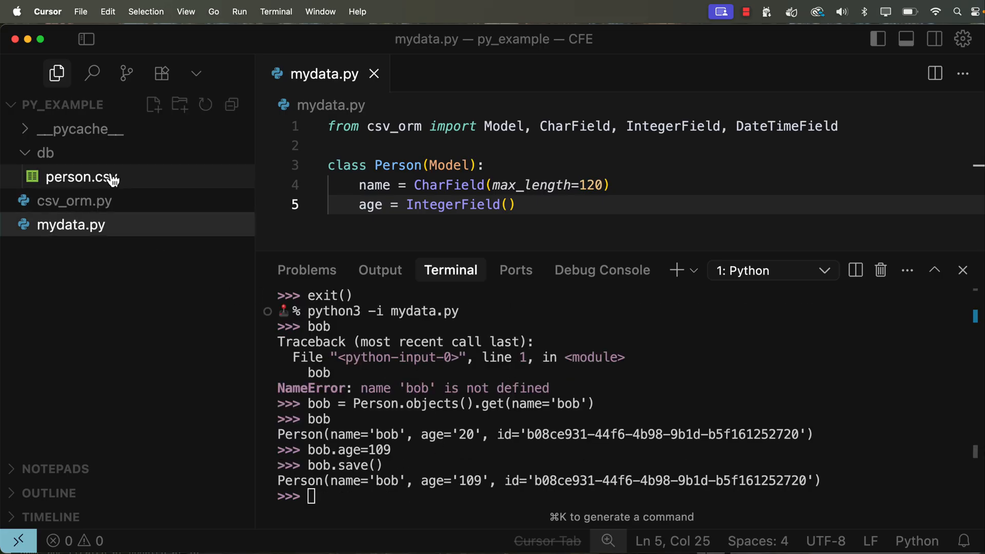
left_click(81, 177)
Step: Hide the terminal, remove a stray backtick, and copy the DateTimeField lines from the Chrome tutorial
key("ctrl+grave")
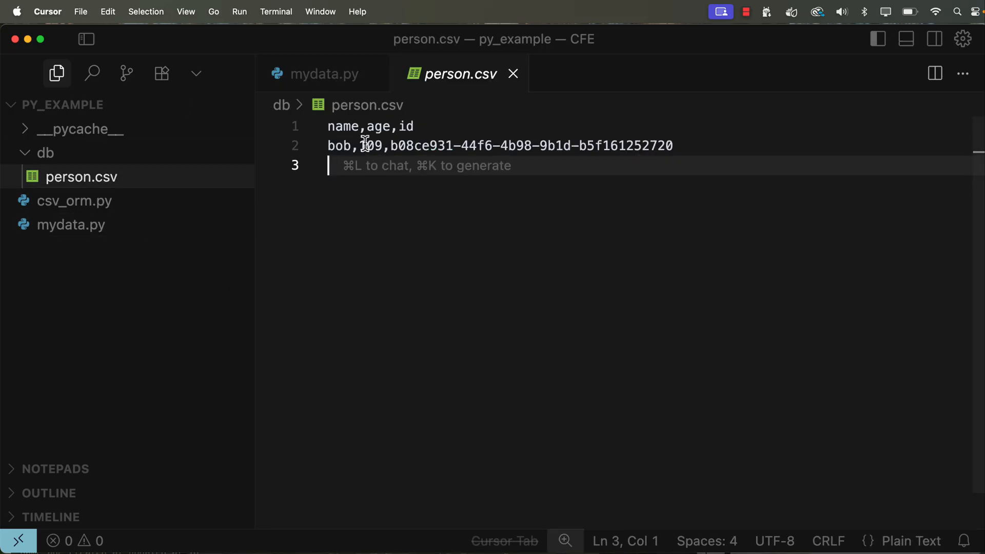
type("`")
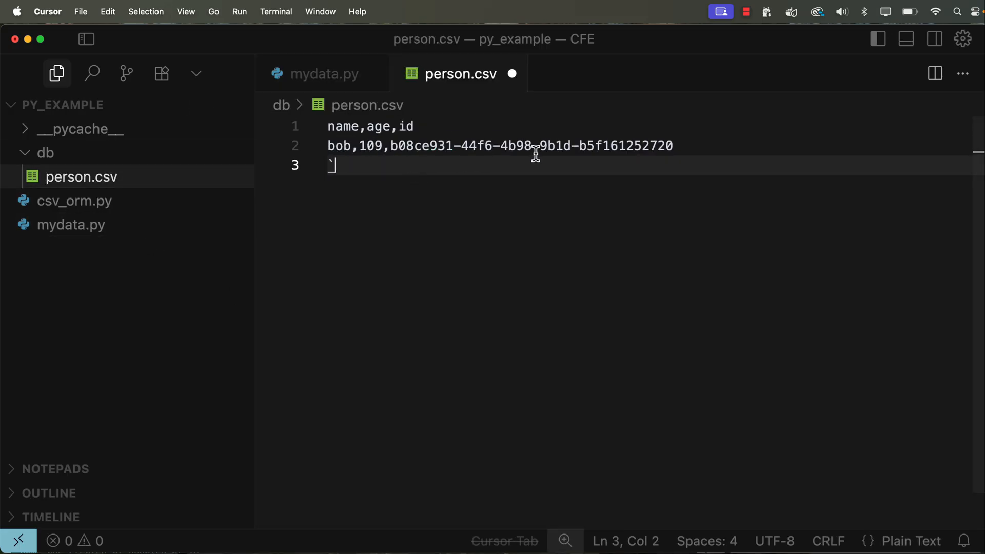
key("BackSpace")
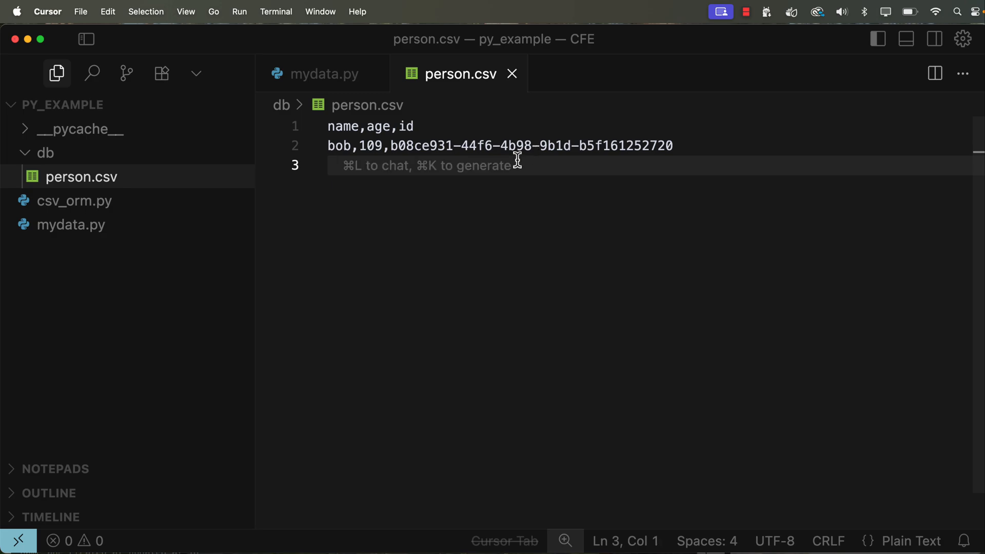
key("ctrl+grave")
key("super+Tab")
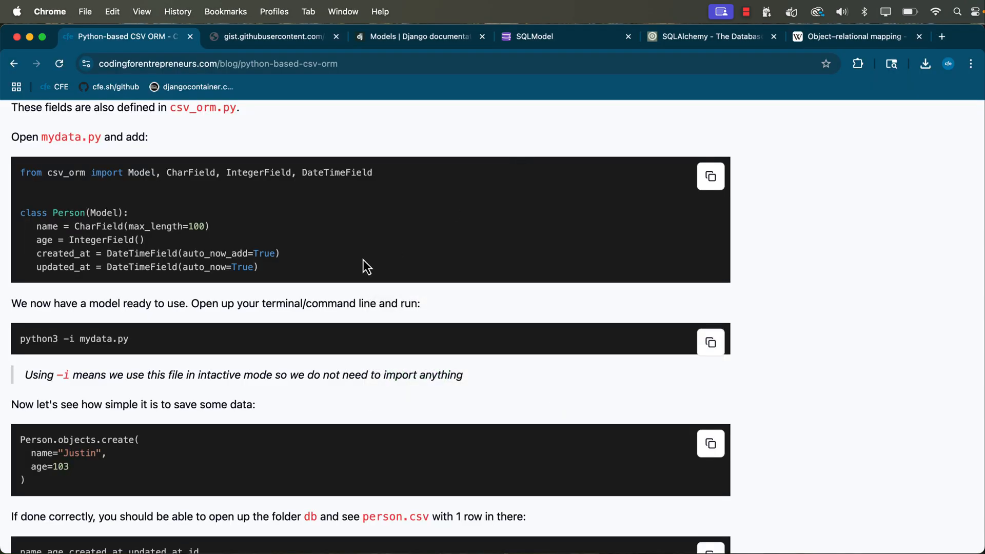
scroll(148, 241, "up", 1)
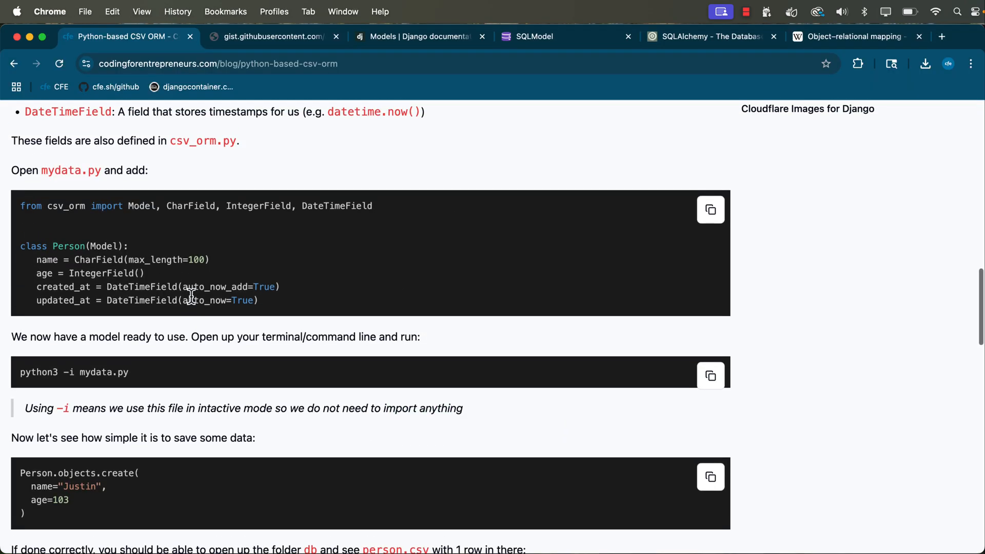
mouse_move(265, 299)
left_mouse_down()
mouse_move(88, 298)
mouse_move(35, 287)
left_mouse_up()
key("super+c")
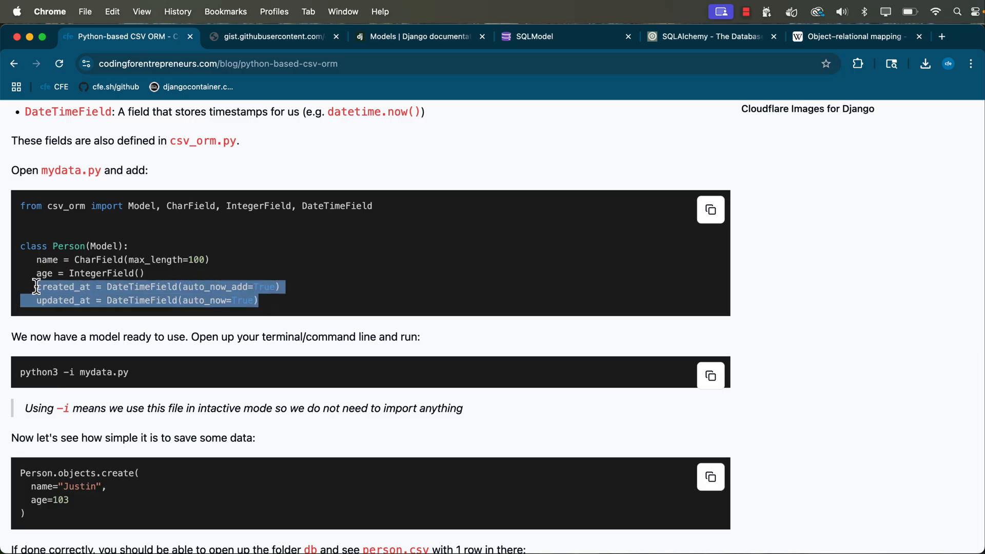
key("super+Tab")
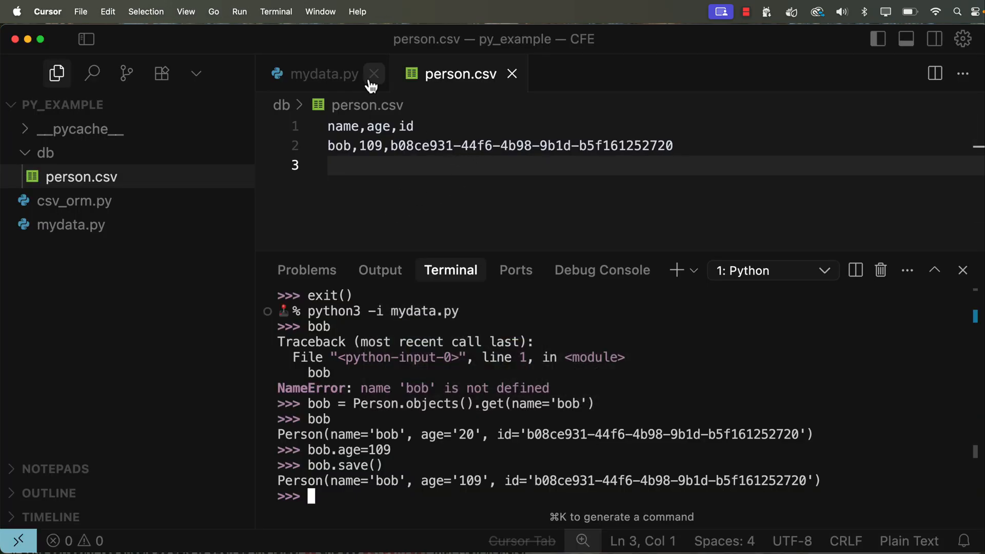
Step: Paste created_at and updated_at DateTimeField lines into Person and fix their indentation
left_click(324, 74)
key("super+v")
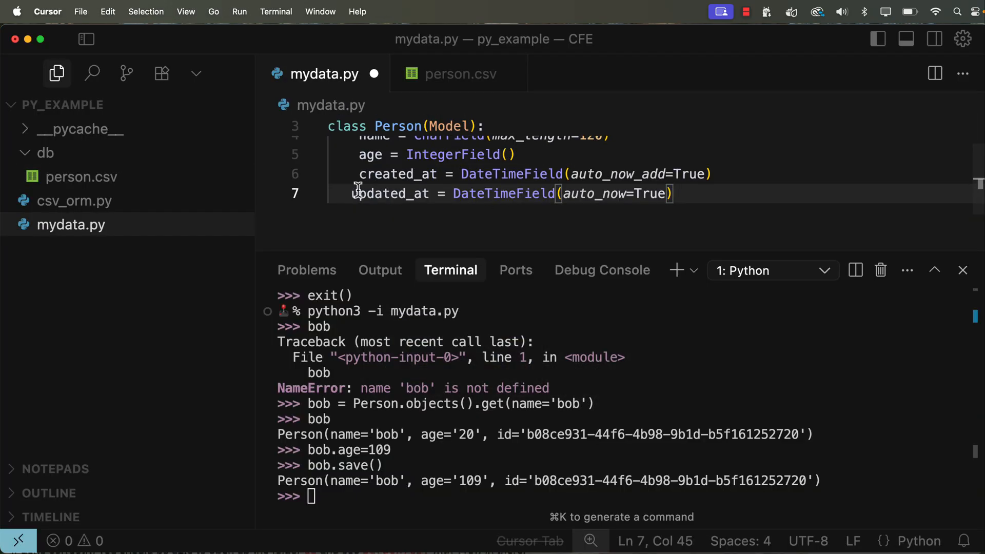
left_click(353, 193)
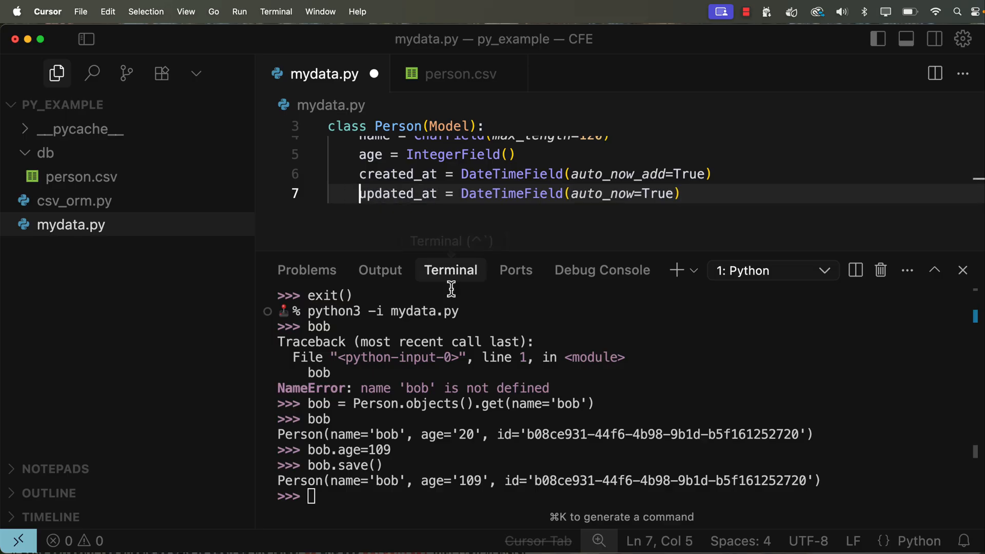
key("ctrl+grave")
scroll(462, 324, "up", 3)
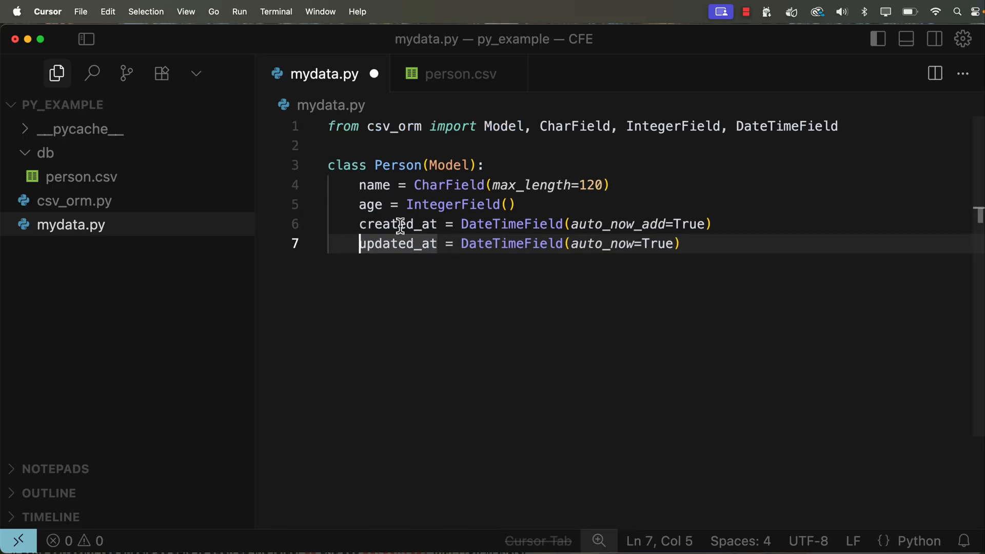
Step: Highlight the created_at and updated_at lines, then view bob's age-109 record in person.csv
left_click_drag(358, 225, 712, 224)
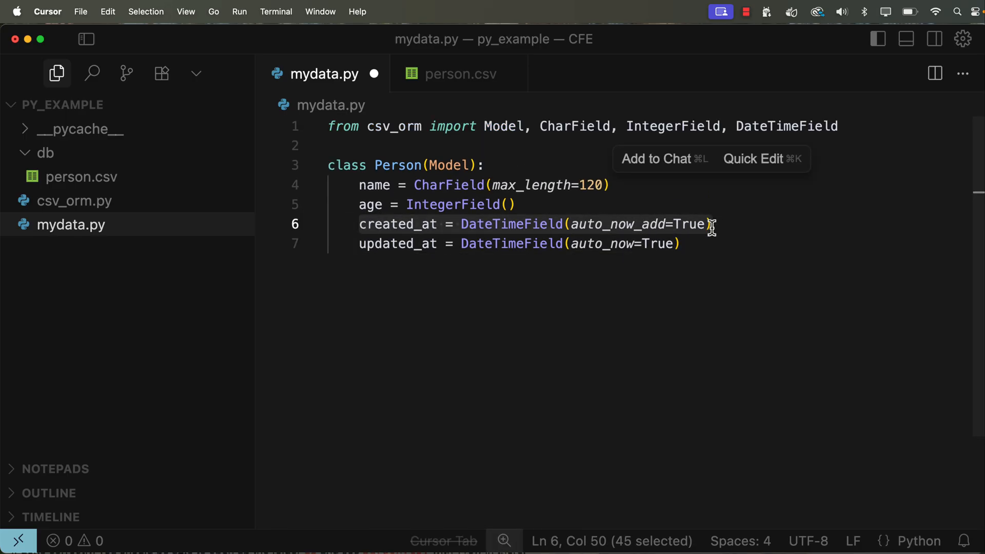
left_click(546, 269)
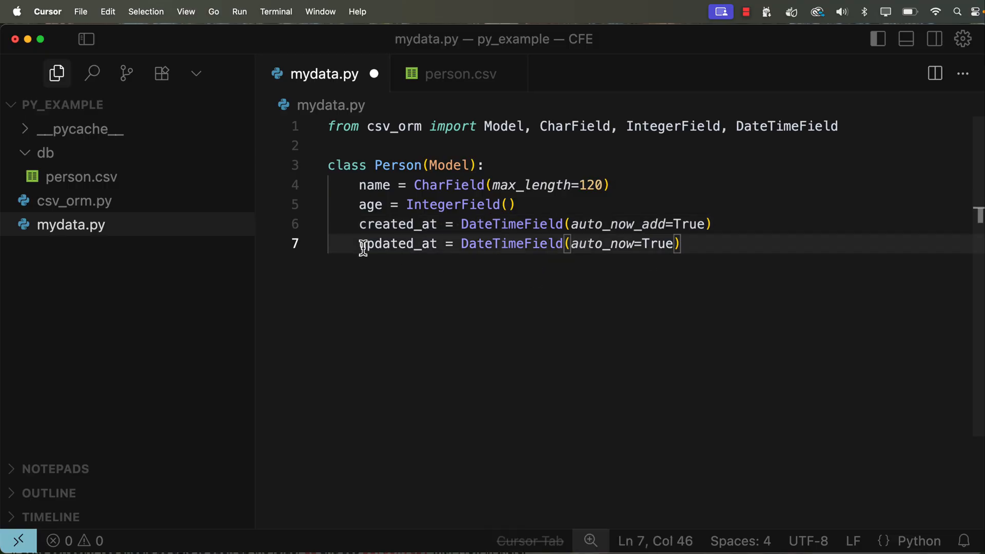
left_click_drag(358, 243, 683, 244)
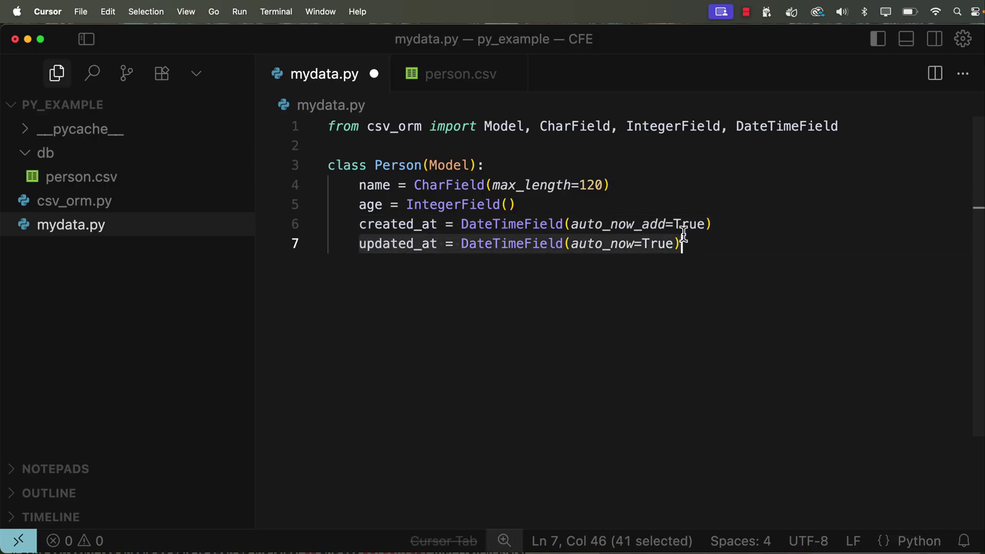
left_click(676, 271)
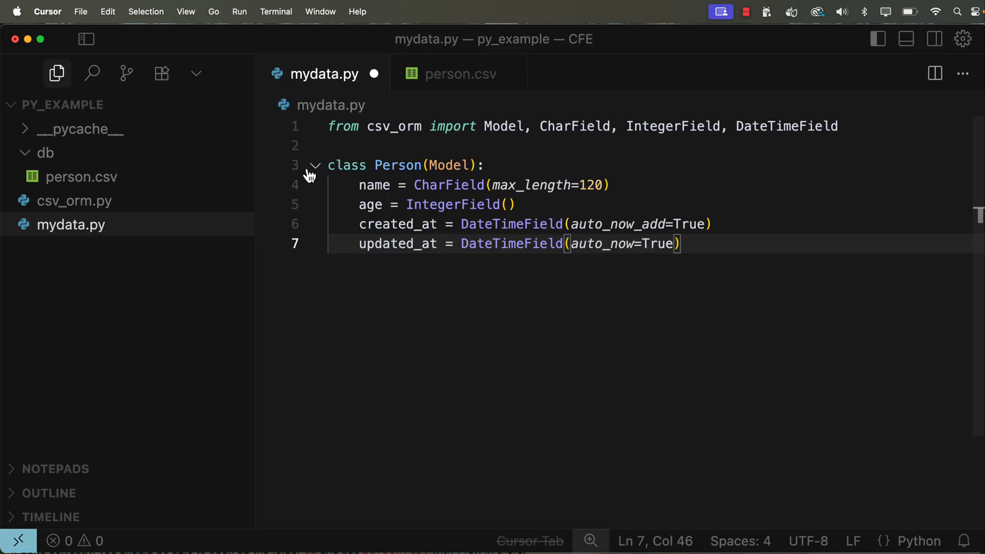
left_click(195, 184)
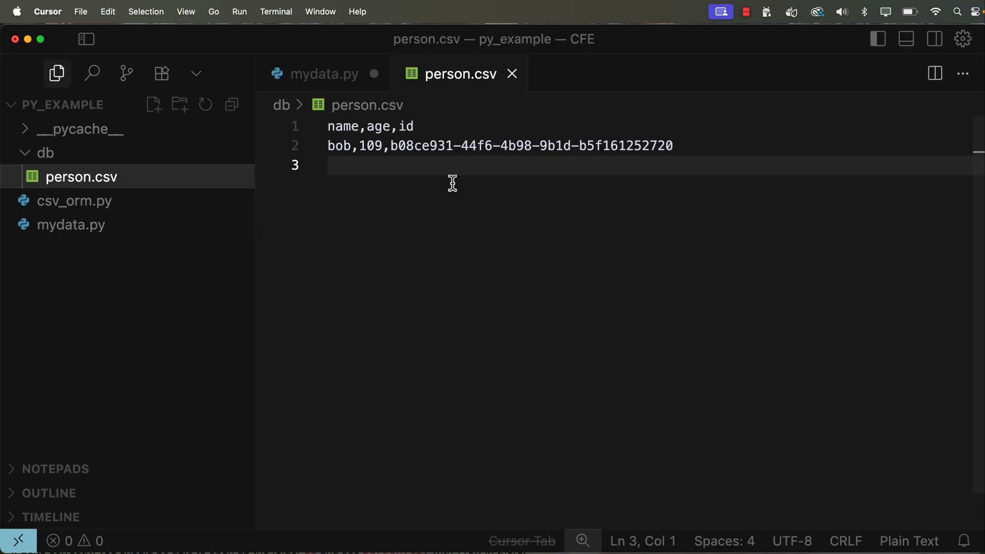
Step: Return to mydata.py and highlight the Person.objects().get query in the session output
left_click(316, 74)
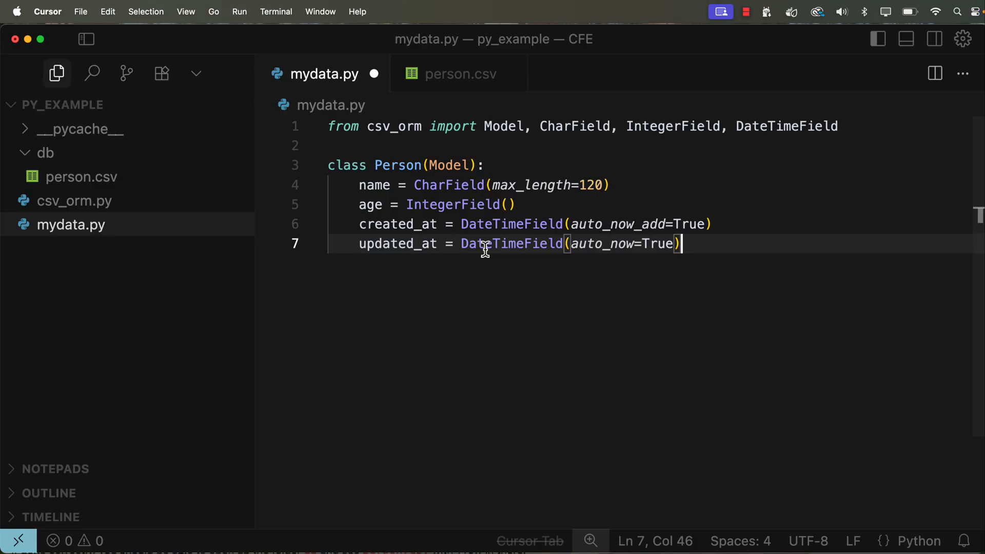
key("ctrl+grave")
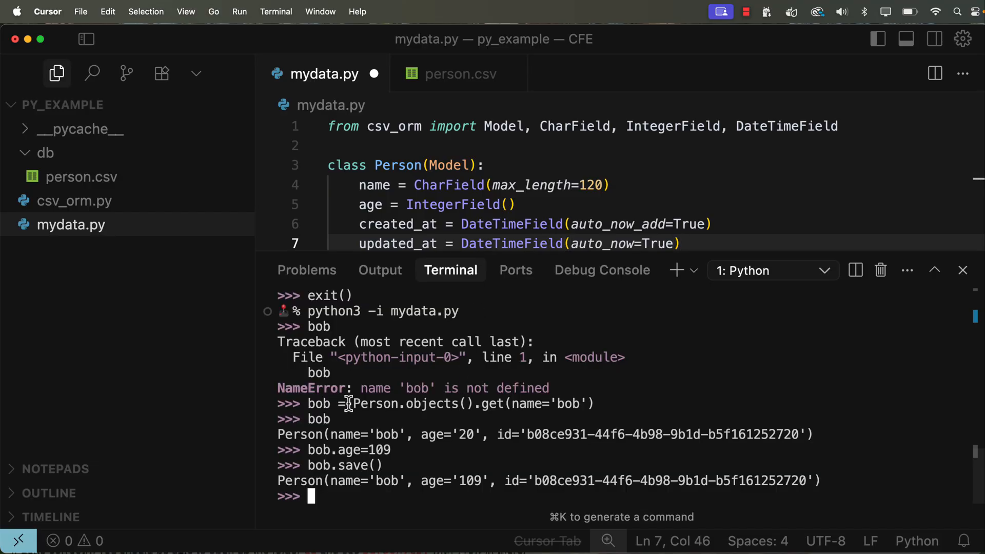
left_click_drag(352, 403, 610, 405)
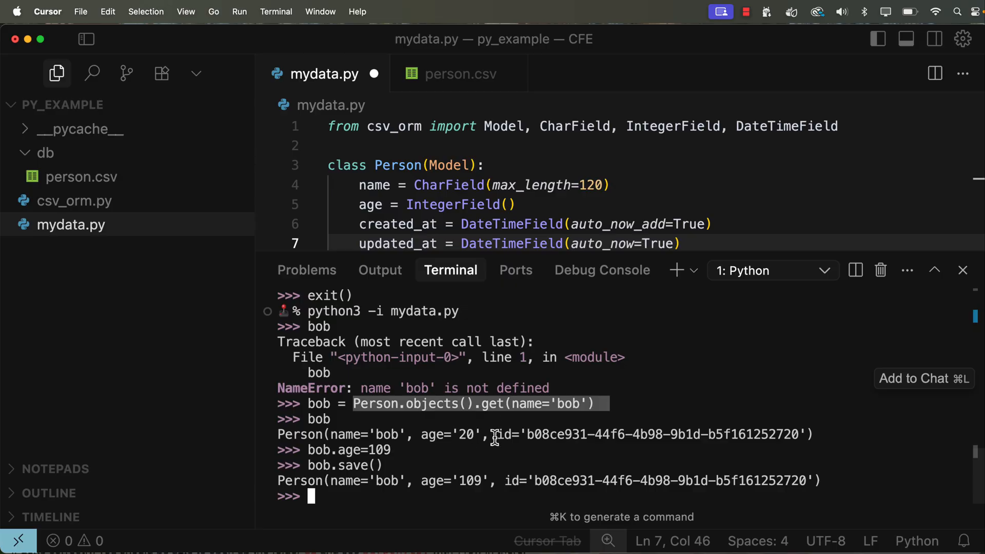
key("ctrl+grave")
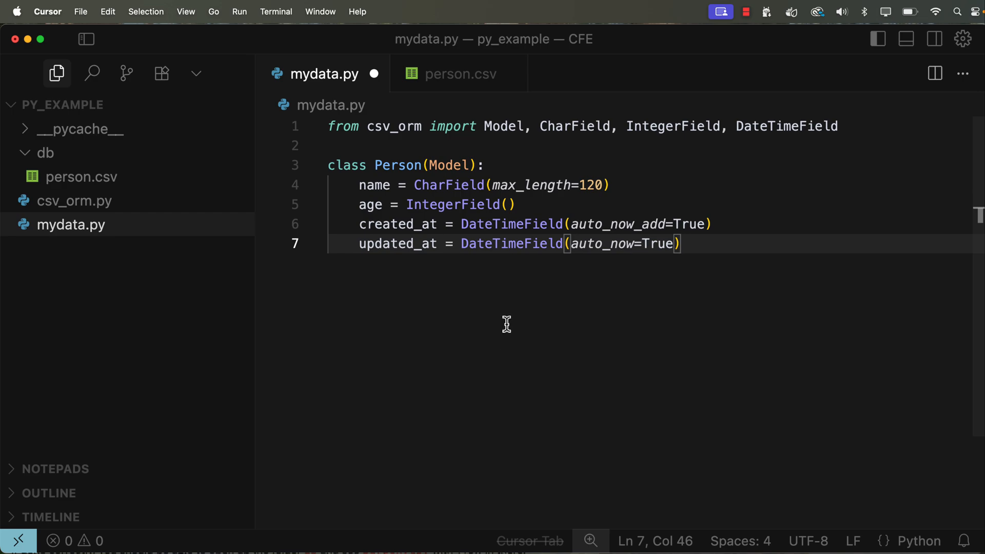
Step: Flip through the SQLModel and SQLAlchemy tabs in Chrome and land on Django's Models documentation
key("super+Tab")
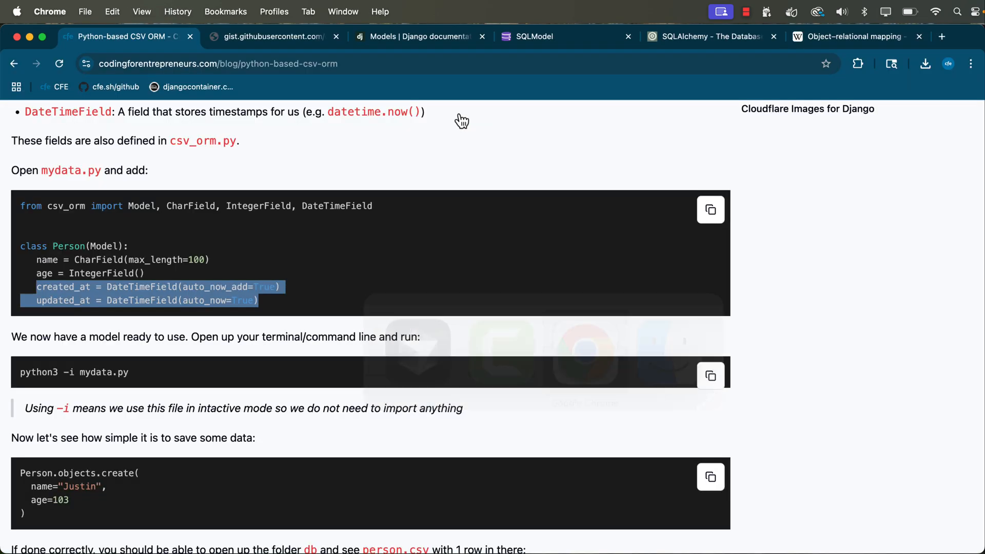
left_click(419, 37)
left_click(534, 36)
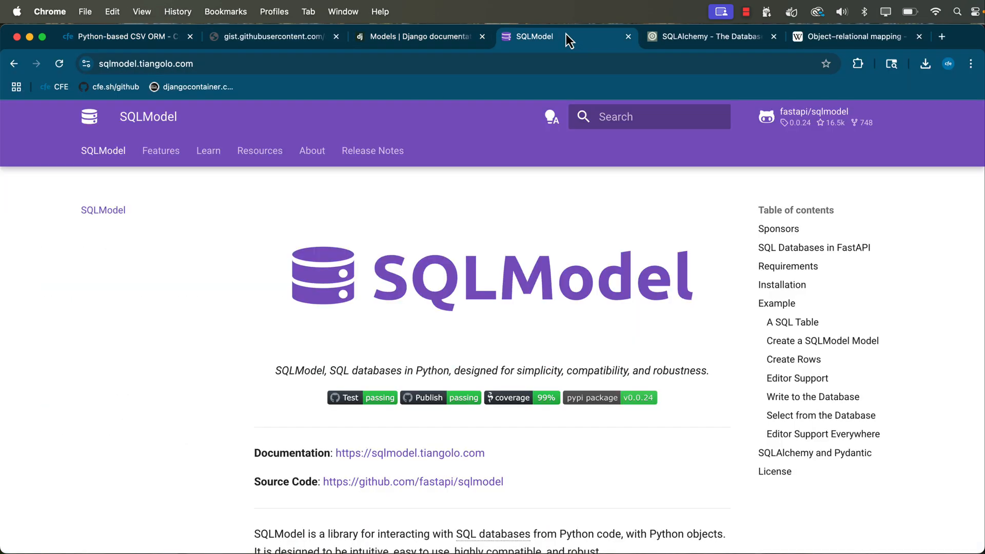
left_click(710, 36)
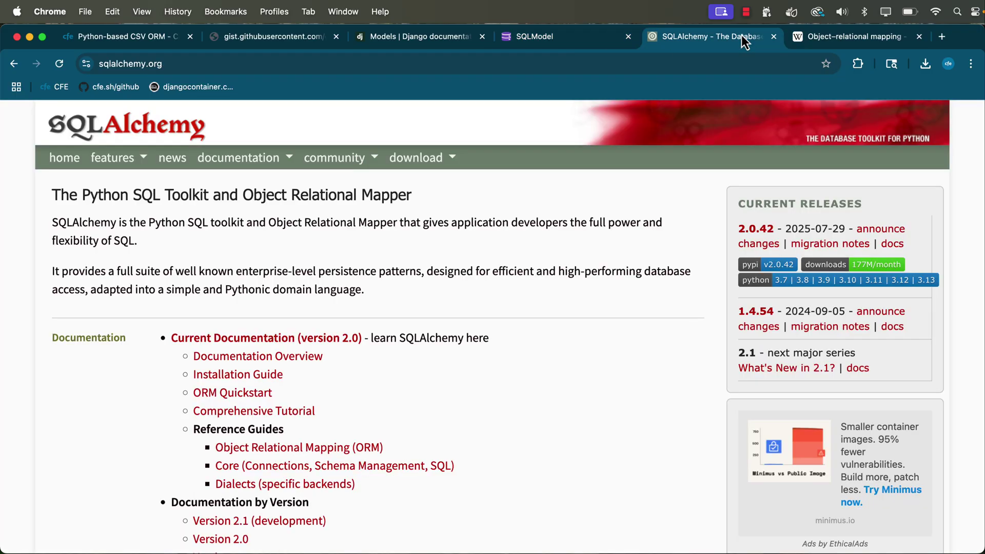
left_click(420, 37)
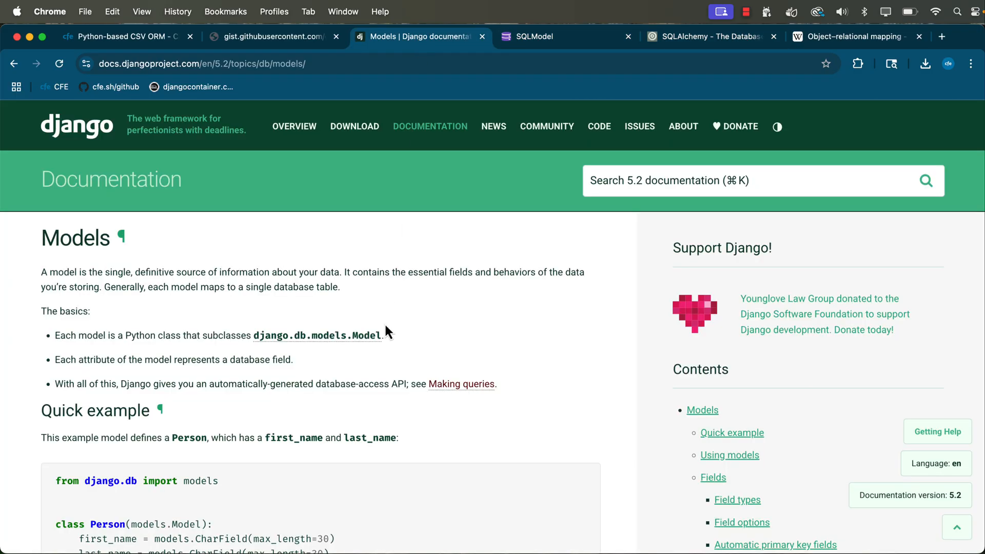
scroll(385, 322, "down", 1)
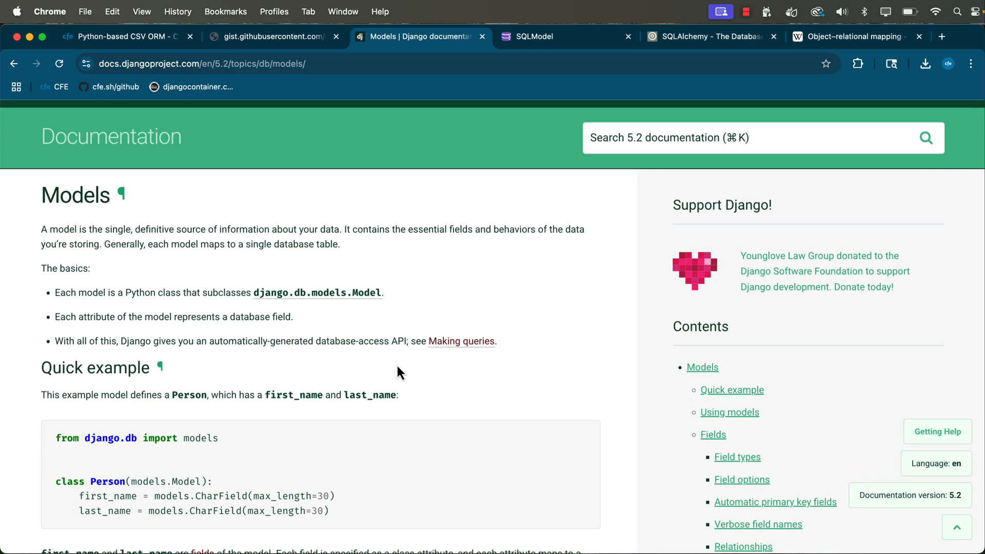
key("super+Tab")
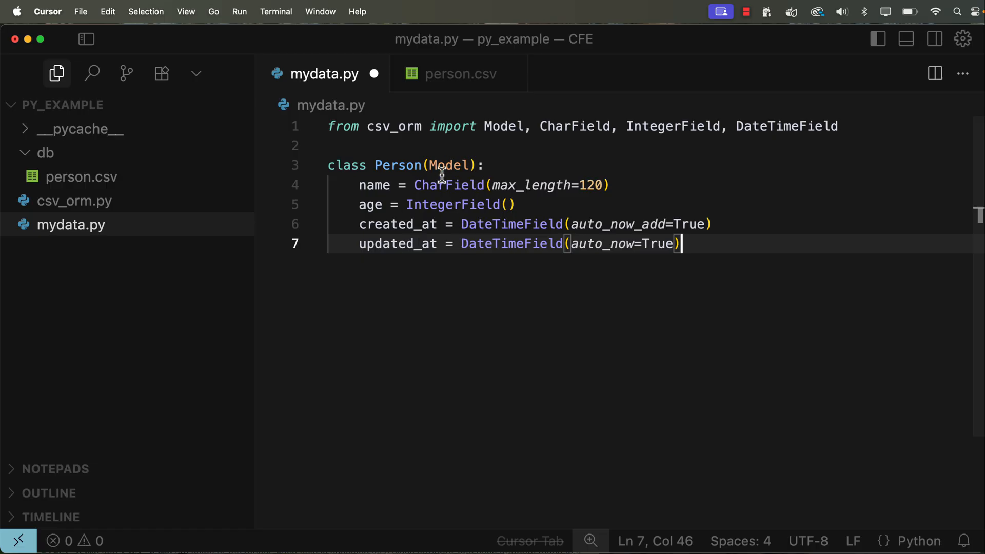
Step: Show the SQLModel homepage in Chrome, then return to Cursor
key("super+Tab")
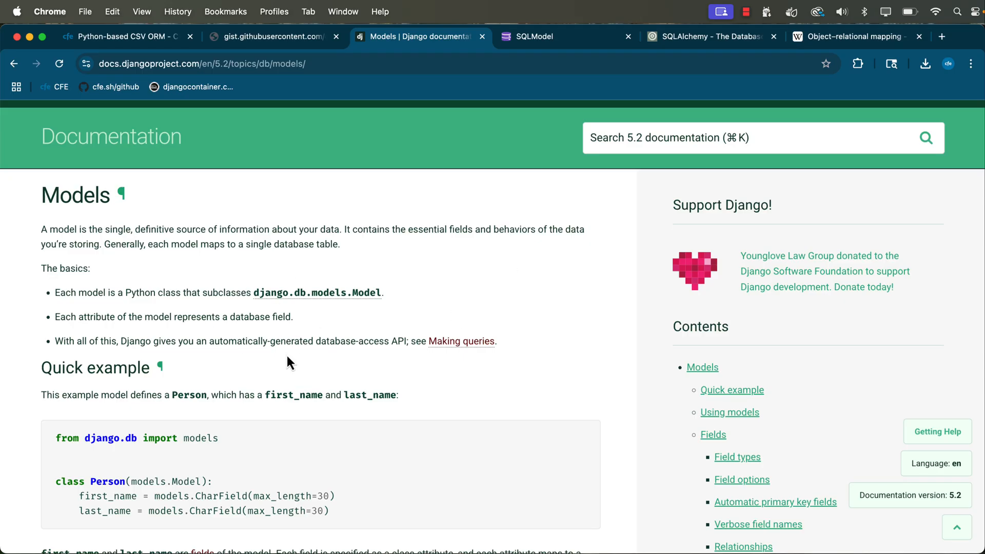
scroll(287, 356, "down", 1)
scroll(288, 362, "down", 1)
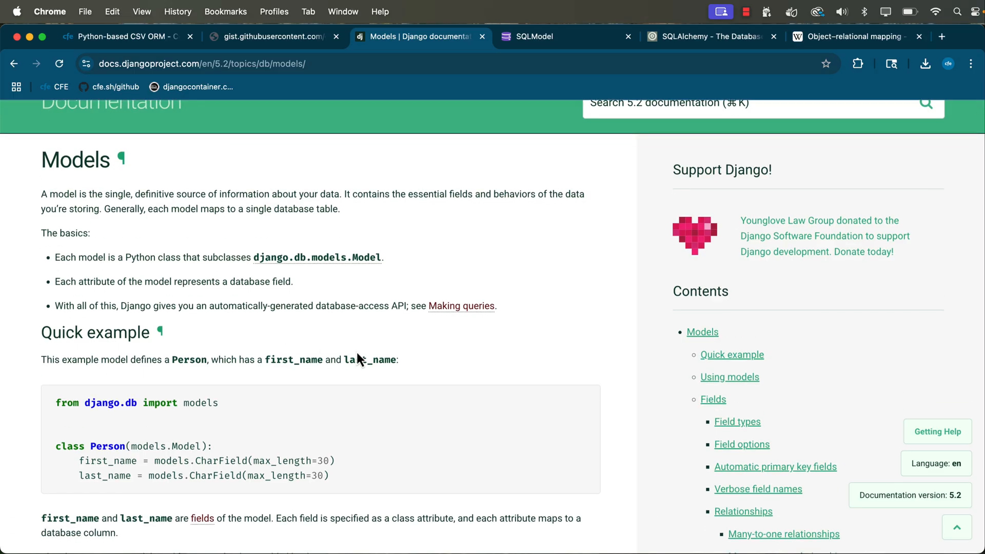
left_click(544, 39)
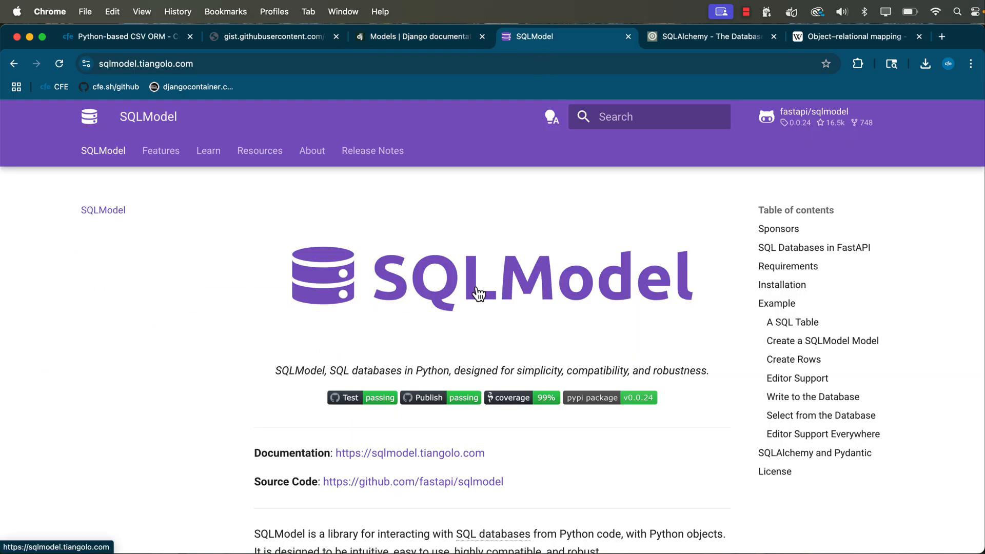
key("super+Tab")
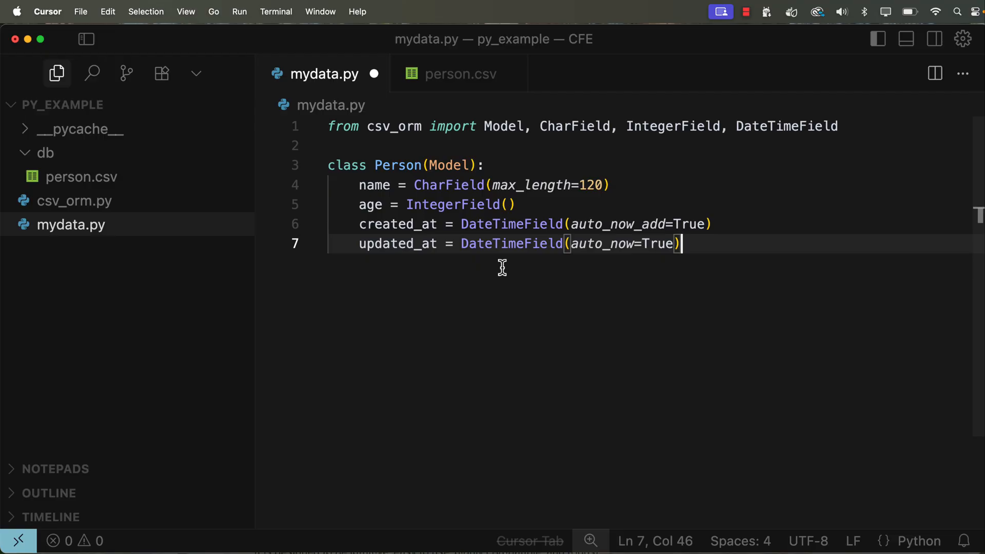
Step: Skim the Django Models docs and the Python-based CSV ORM article in Chrome, then return to mydata.py
key("super+Tab")
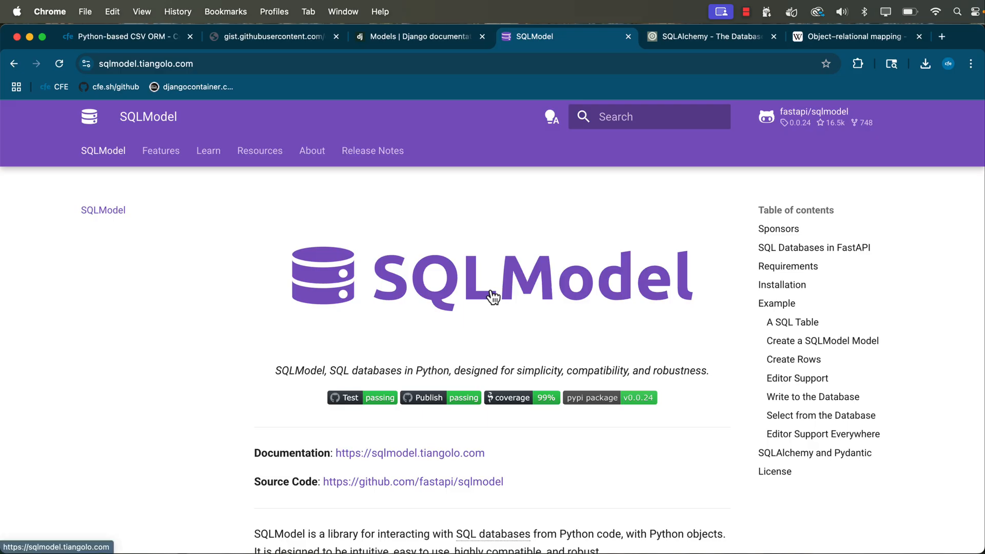
left_click(383, 40)
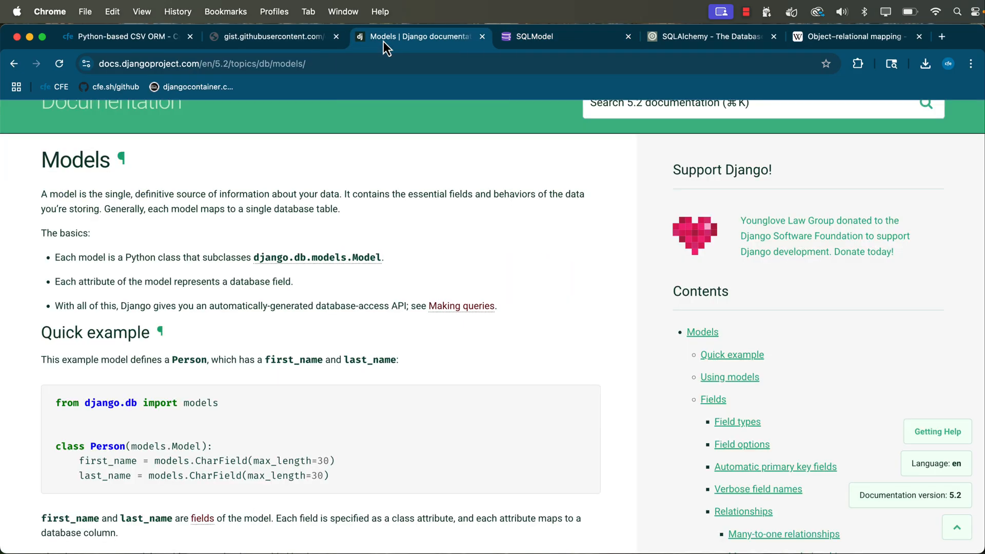
scroll(448, 351, "up", 3)
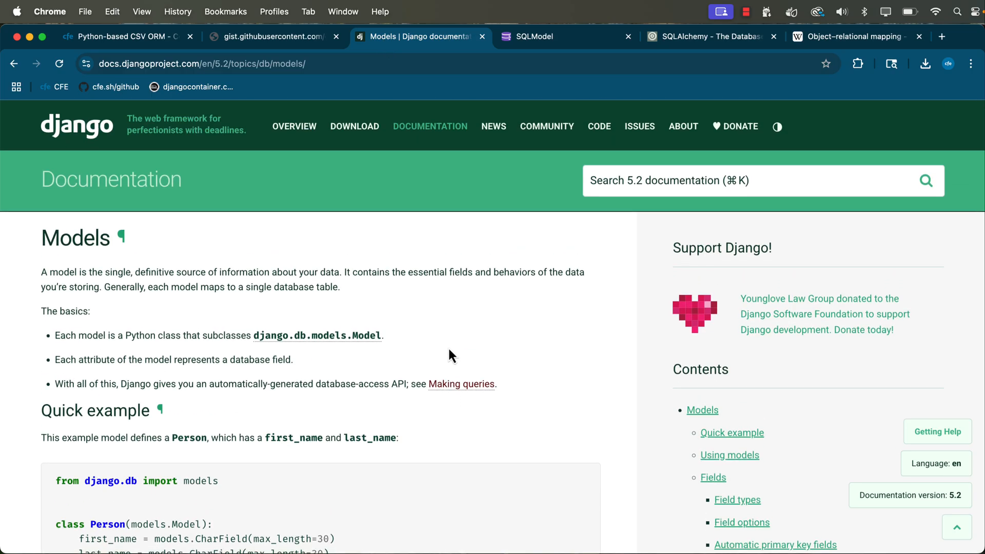
left_click(146, 35)
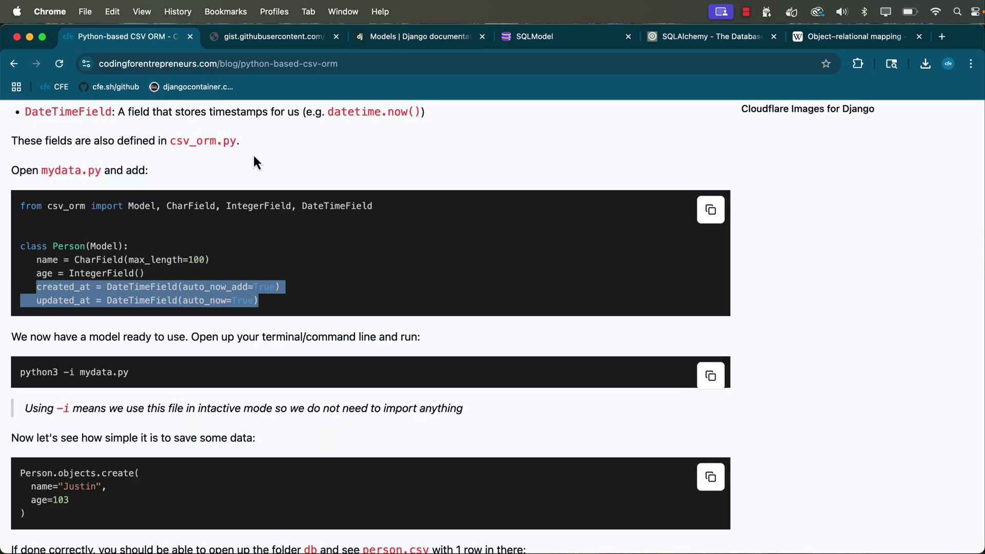
left_click(291, 265)
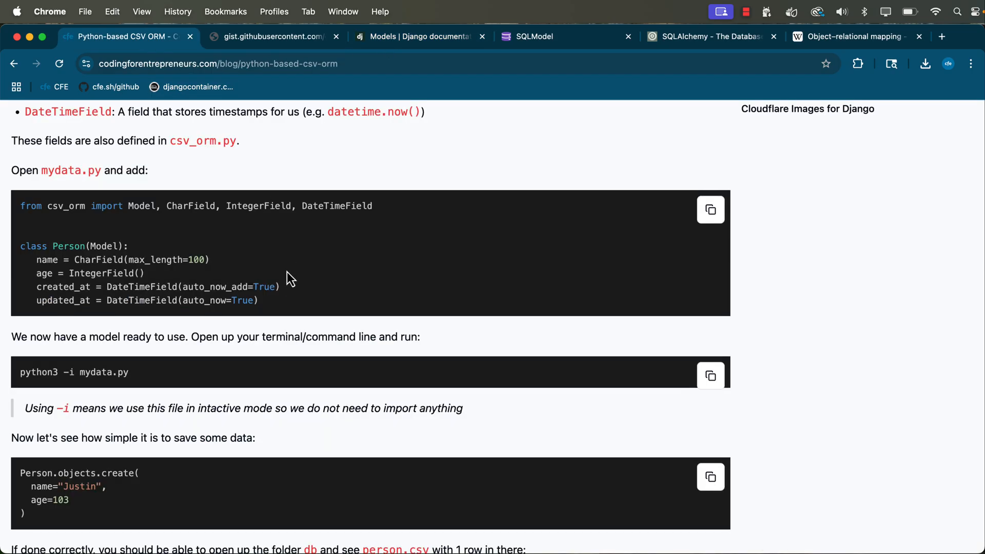
scroll(314, 273, "down", 15)
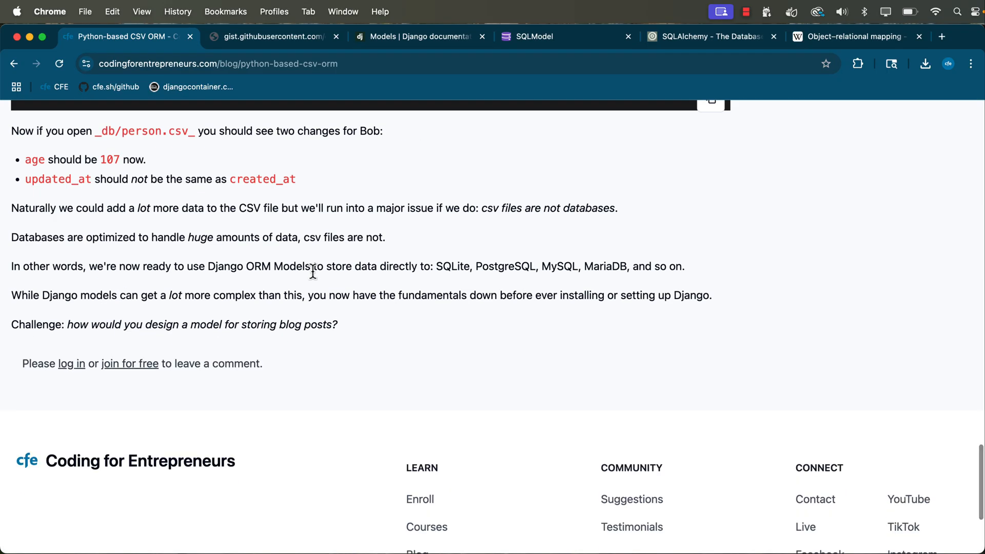
scroll(314, 273, "up", 20)
scroll(313, 280, "up", 10)
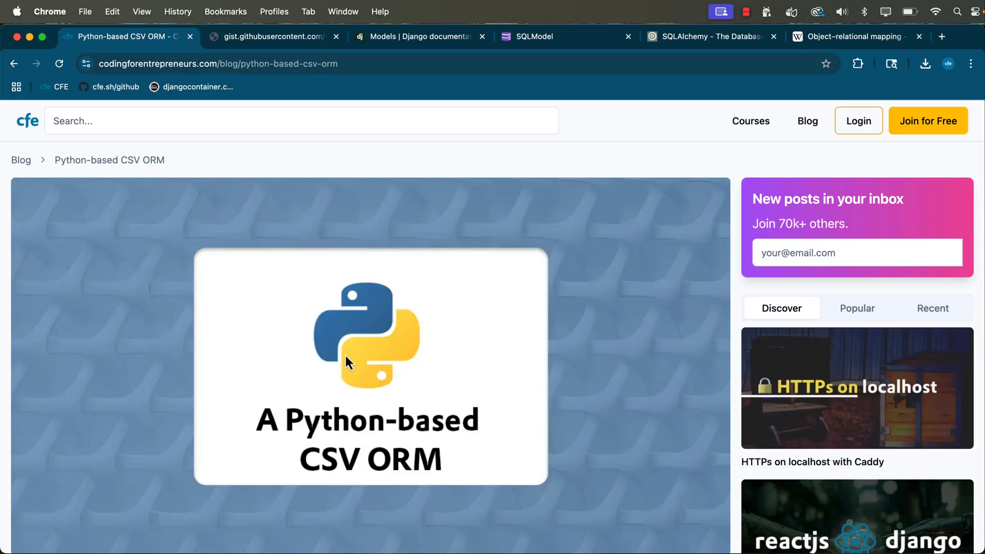
key("super+Tab")
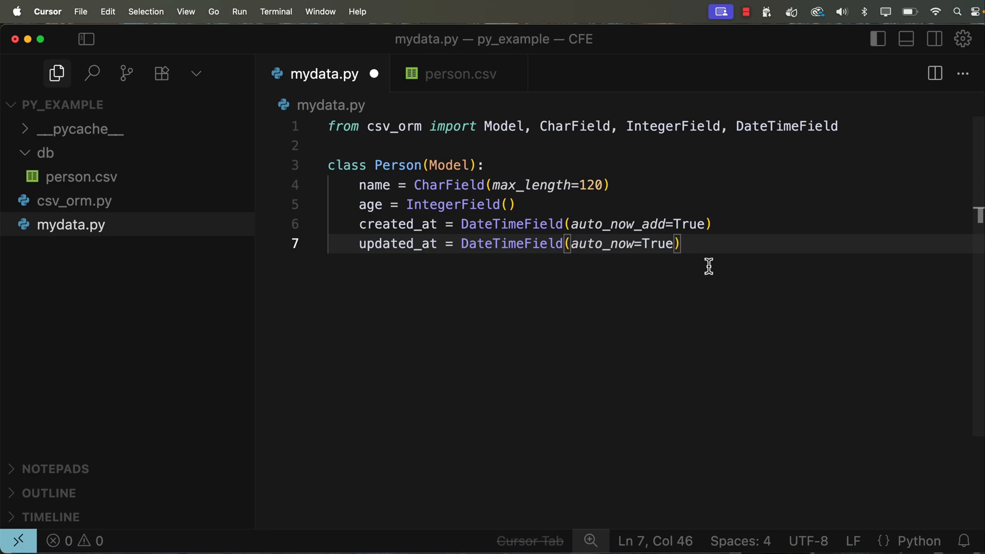
key("Up")
key("Up")
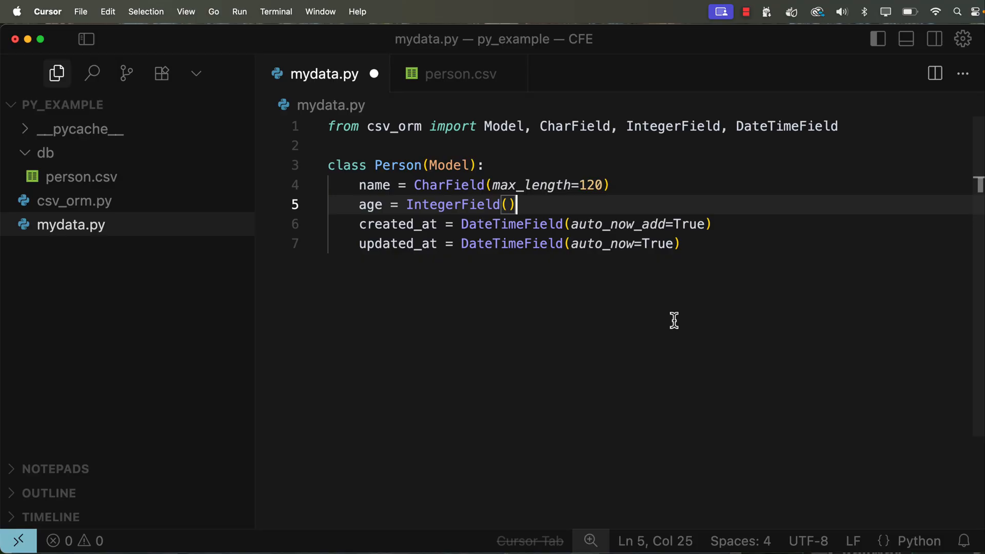
key("super+Tab")
key("super+Tab")
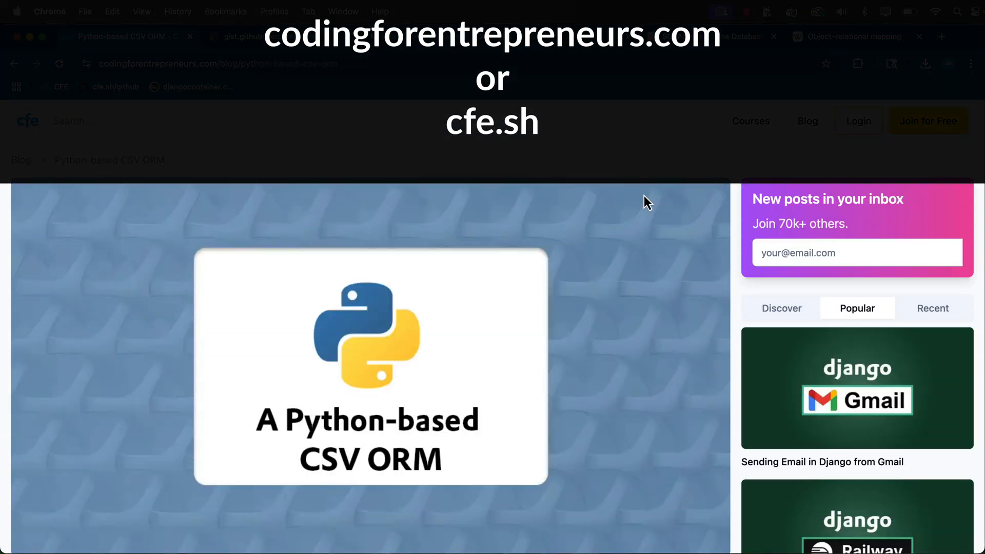
key("super+Tab")
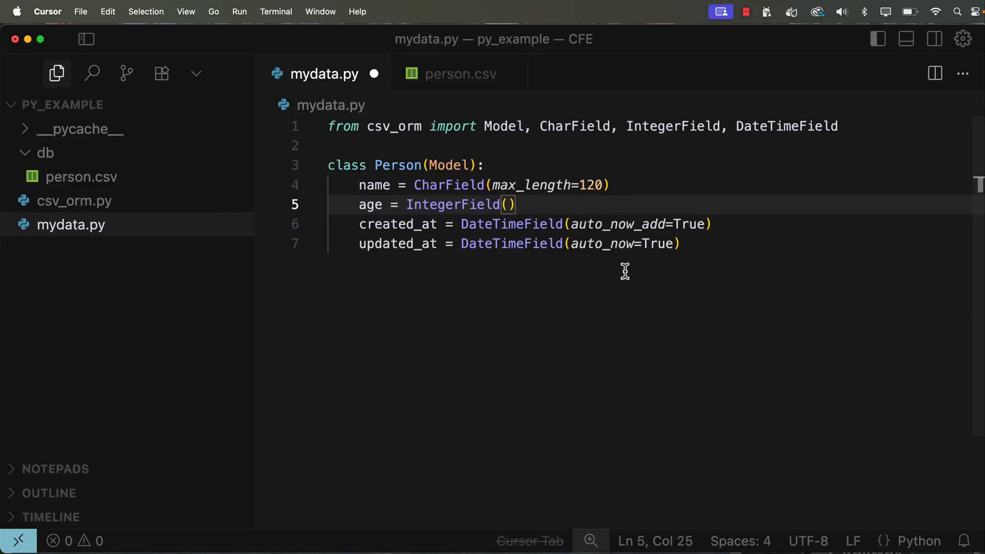